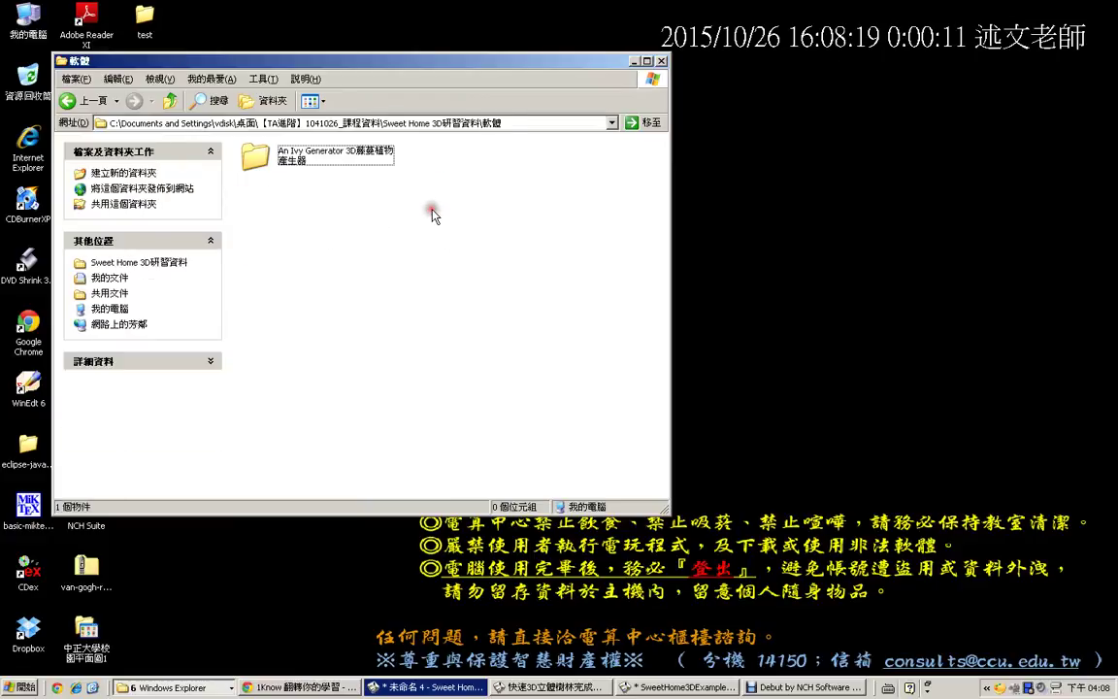
# - Copy the ivy_generator_2012_v1 folder from the An Ivy Generator 3D folder to the root of drive C:
pyautogui.doubleClick(309, 159)
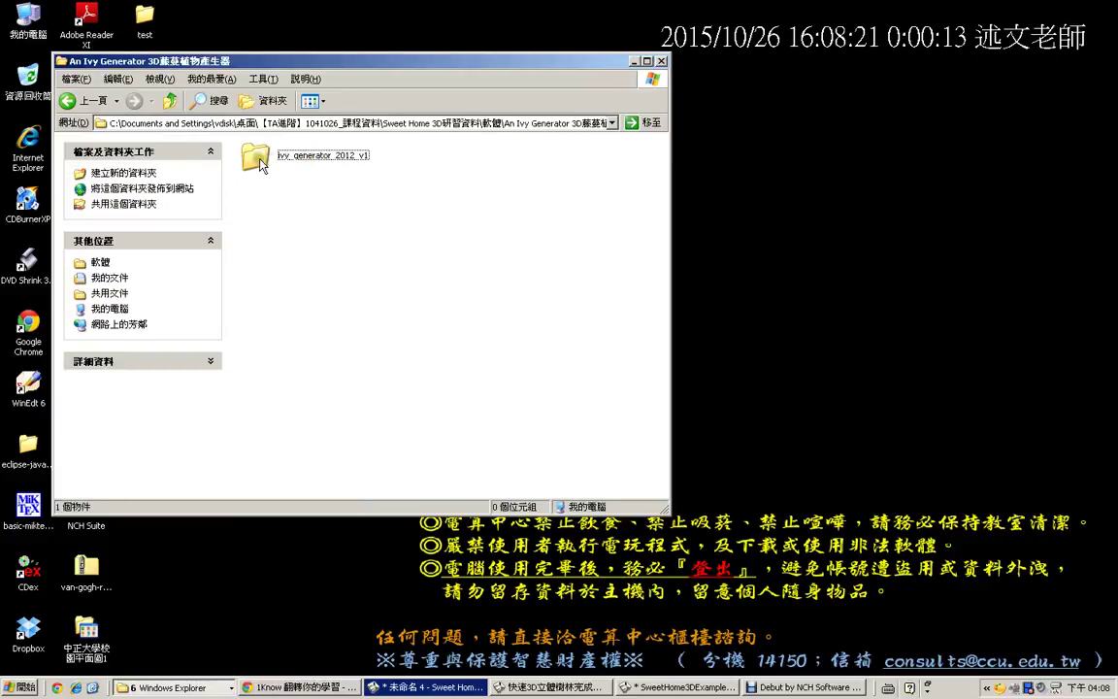
pyautogui.click(260, 165)
pyautogui.moveTo(262, 62); pyautogui.dragTo(442, 79)
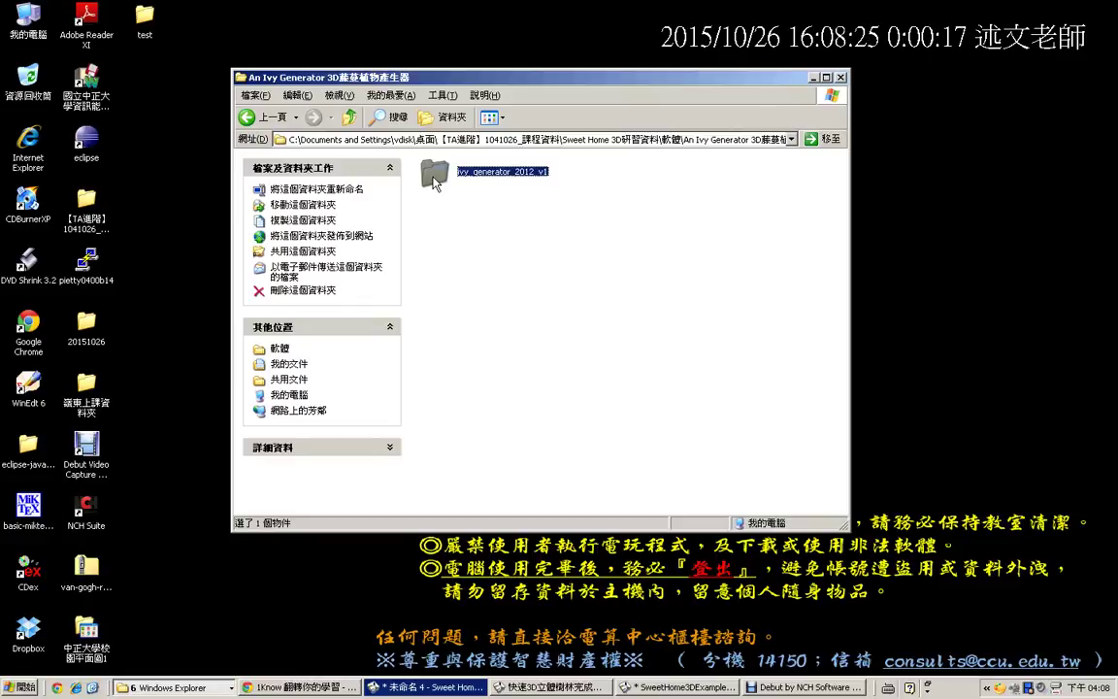
pyautogui.click(288, 394)
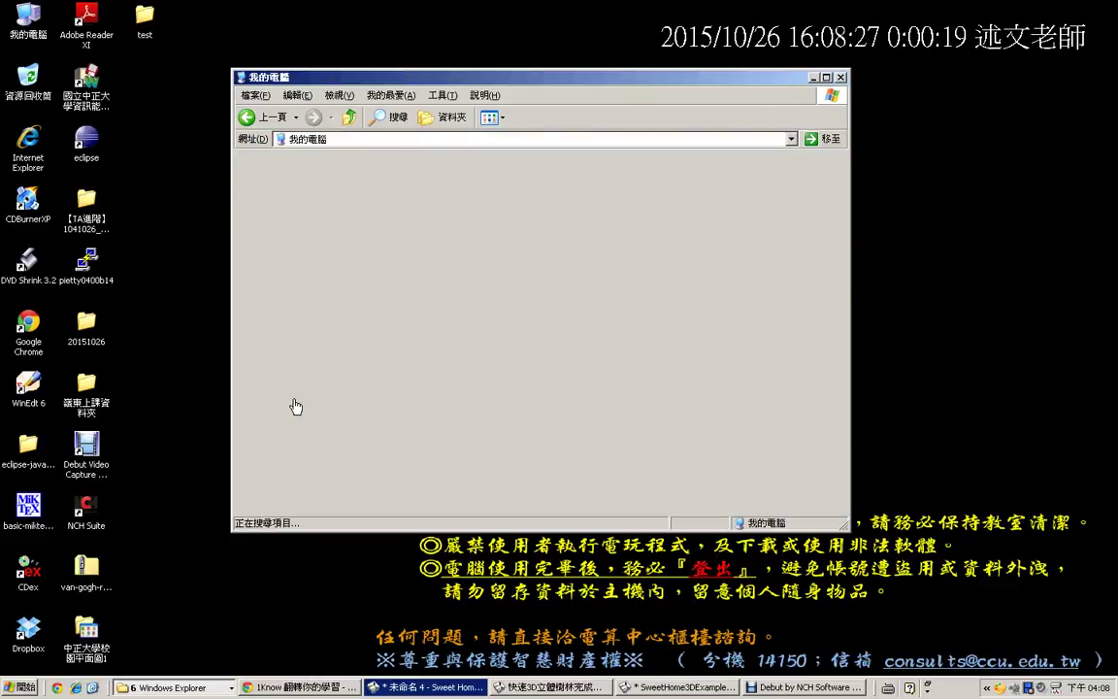
pyautogui.doubleClick(441, 276)
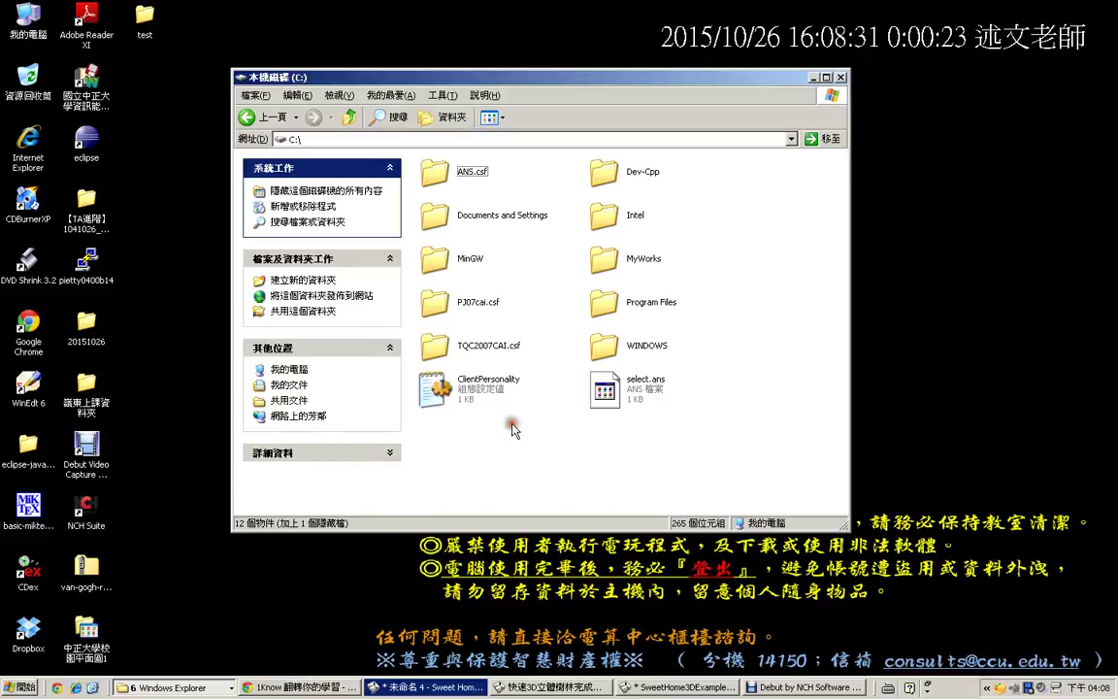
pyautogui.hotkey('ctrl', 'v')
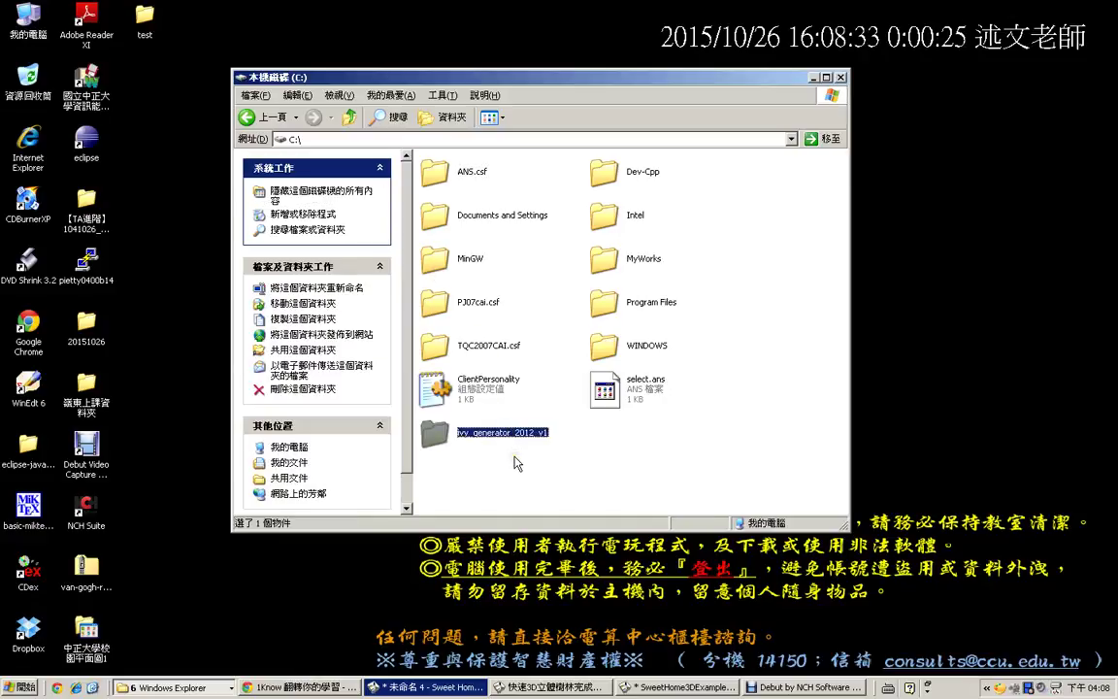
# - Launch IvyGenerator2012 from the IVY2012 subfolder of the copied folder and reposition its window on the desktop
pyautogui.doubleClick(434, 438)
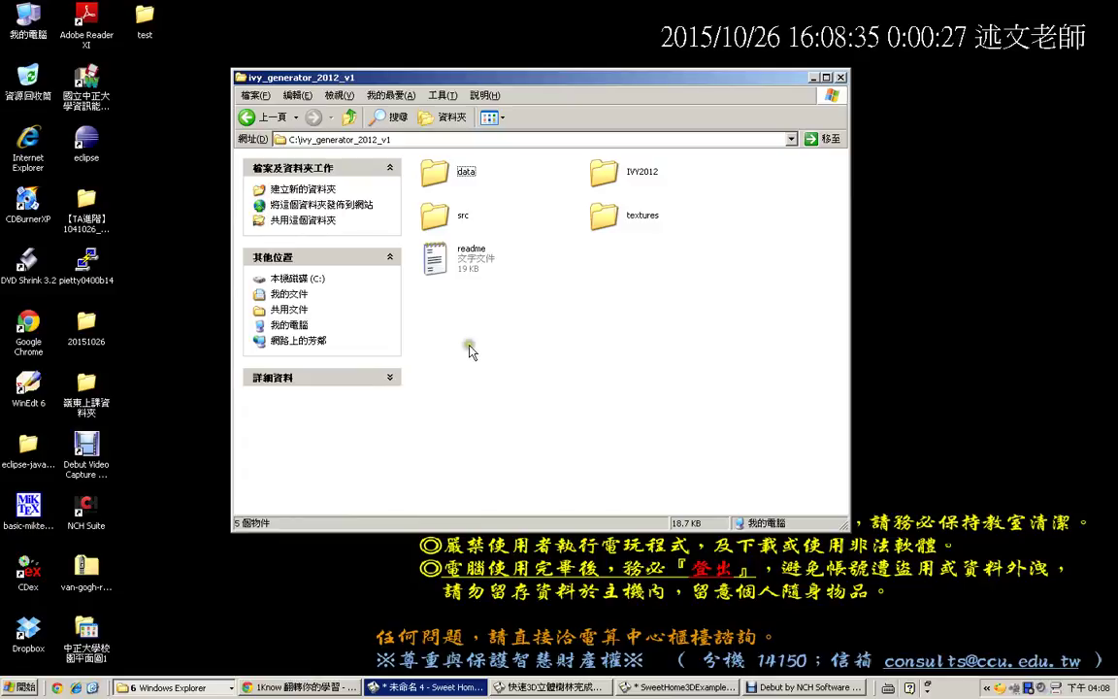
pyautogui.click(599, 184)
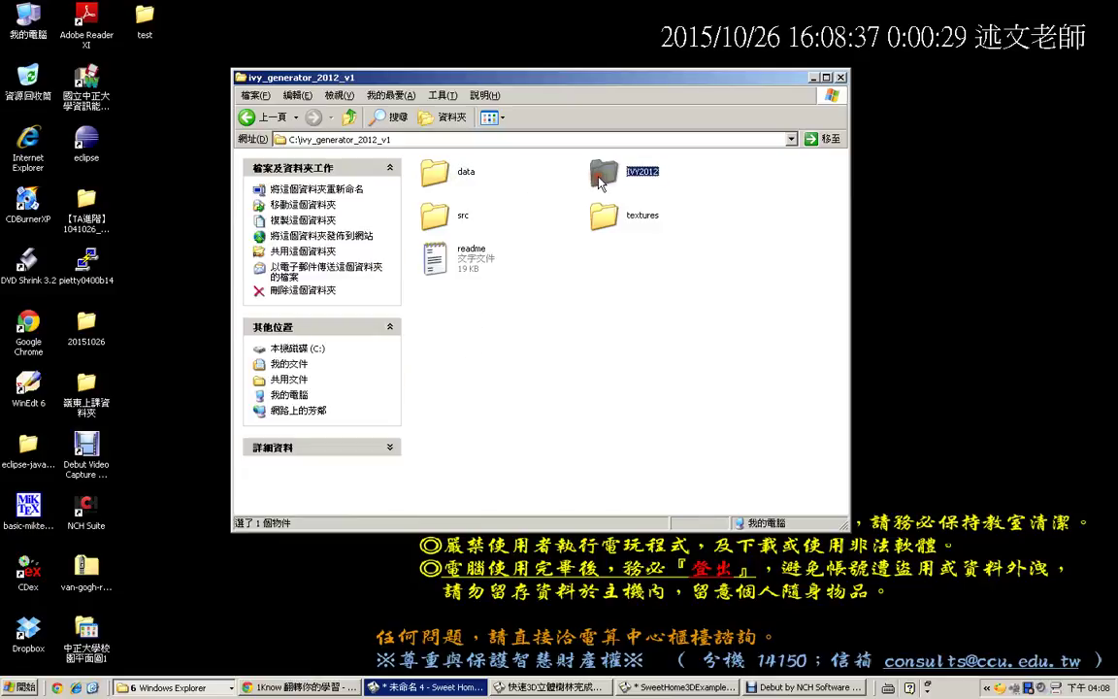
pyautogui.doubleClick(599, 183)
pyautogui.click(601, 179)
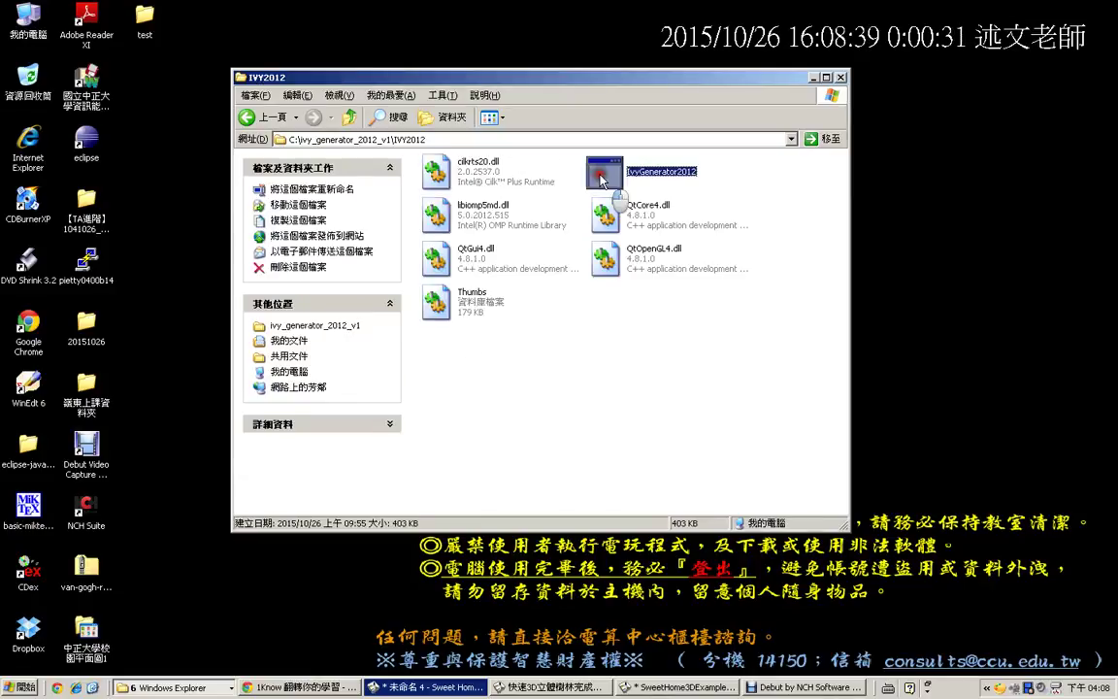
pyautogui.doubleClick(601, 179)
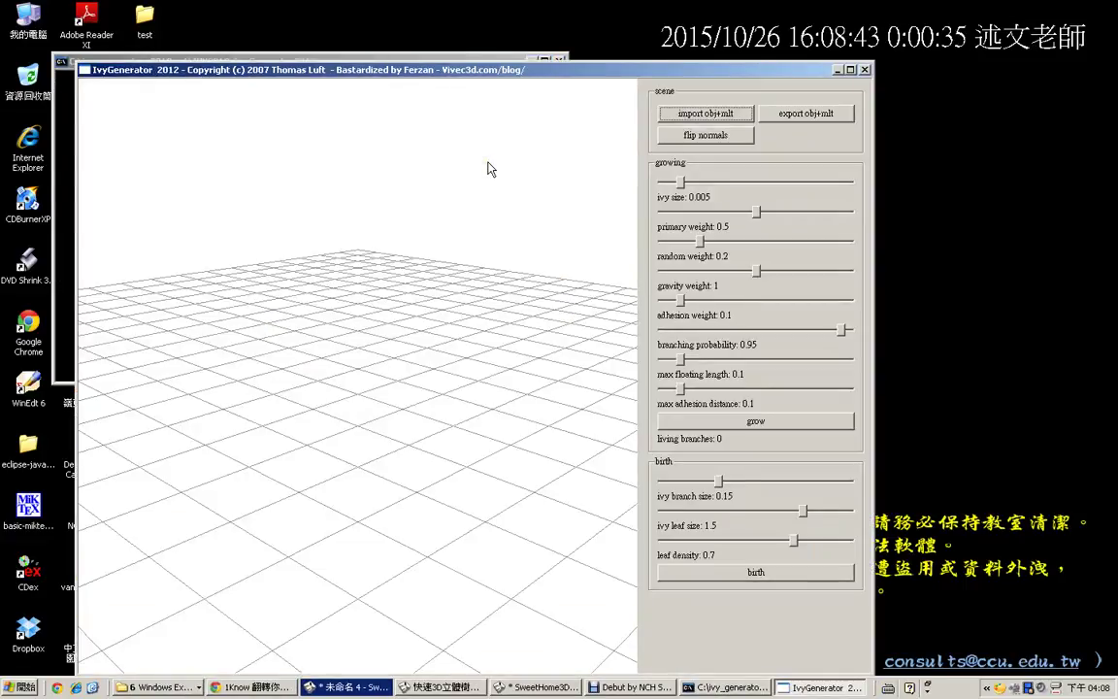
pyautogui.moveTo(364, 60); pyautogui.dragTo(425, 30)
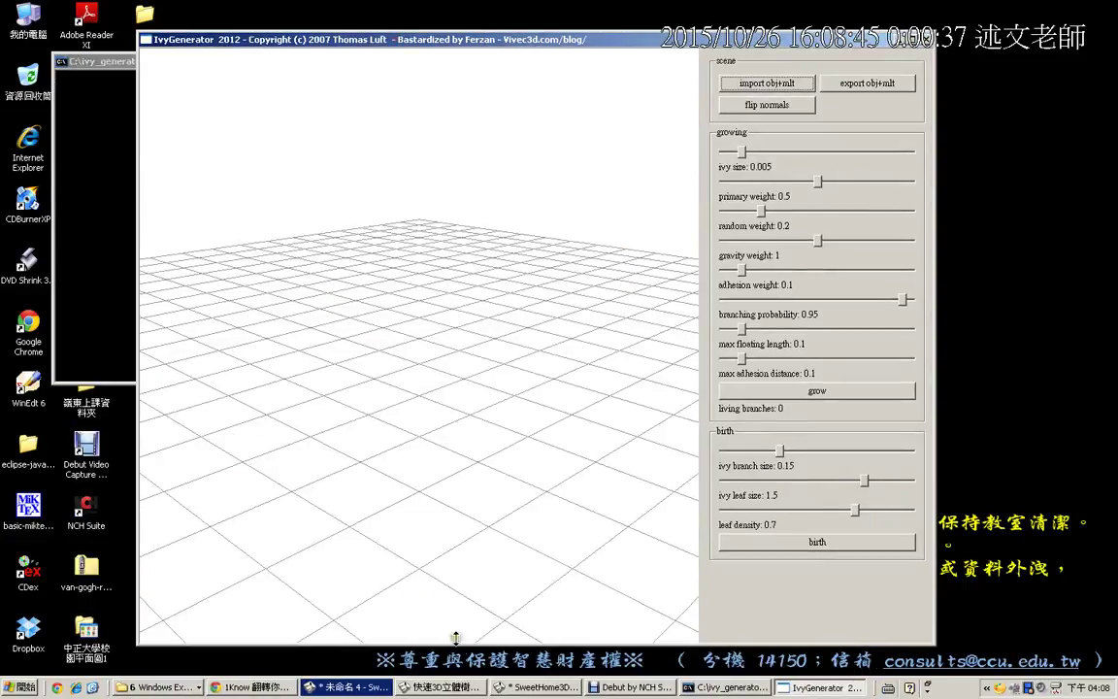
# - Switch to the tree-lined house plan in Sweet Home 3D and move the red futon couch to open ground outside the house
pyautogui.click(442, 687)
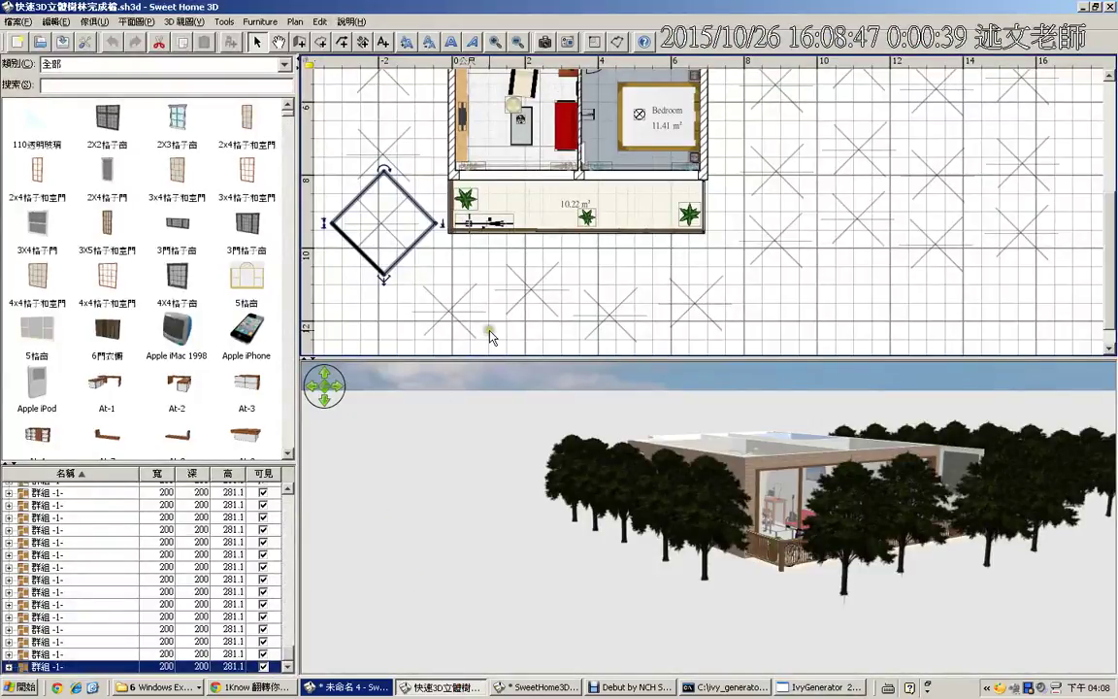
pyautogui.click(571, 134)
pyautogui.moveTo(570, 134); pyautogui.dragTo(796, 316)
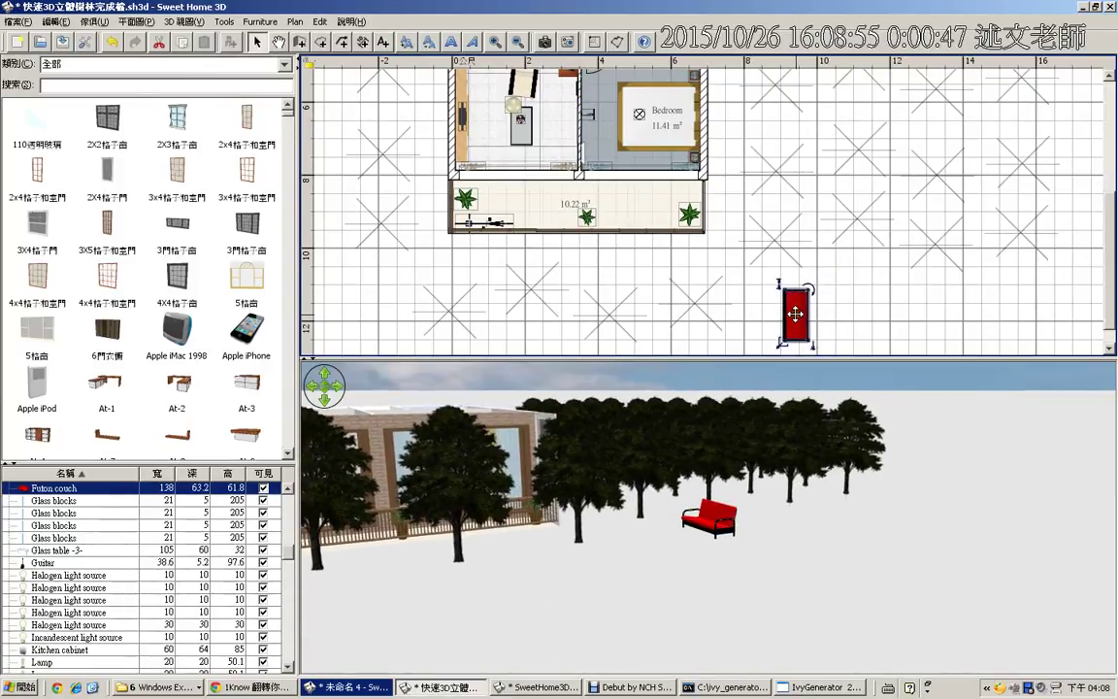
pyautogui.rightClick(794, 313)
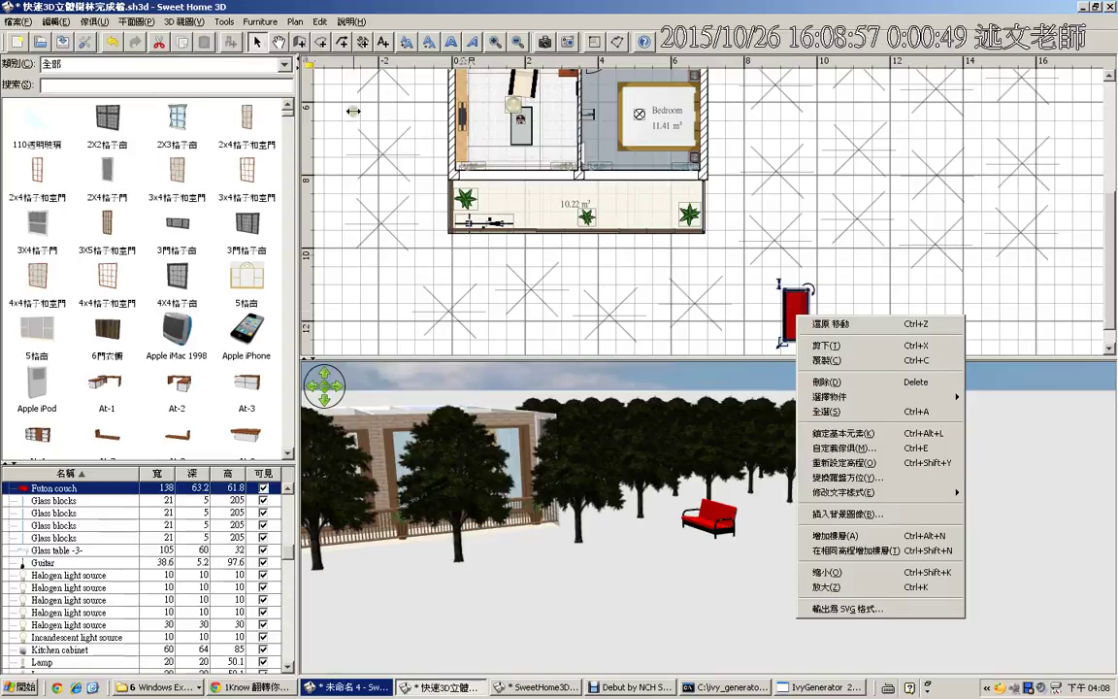
# - Start an OBJ export of the 3D view and create a folder named temp on drive C:
pyautogui.click(184, 21)
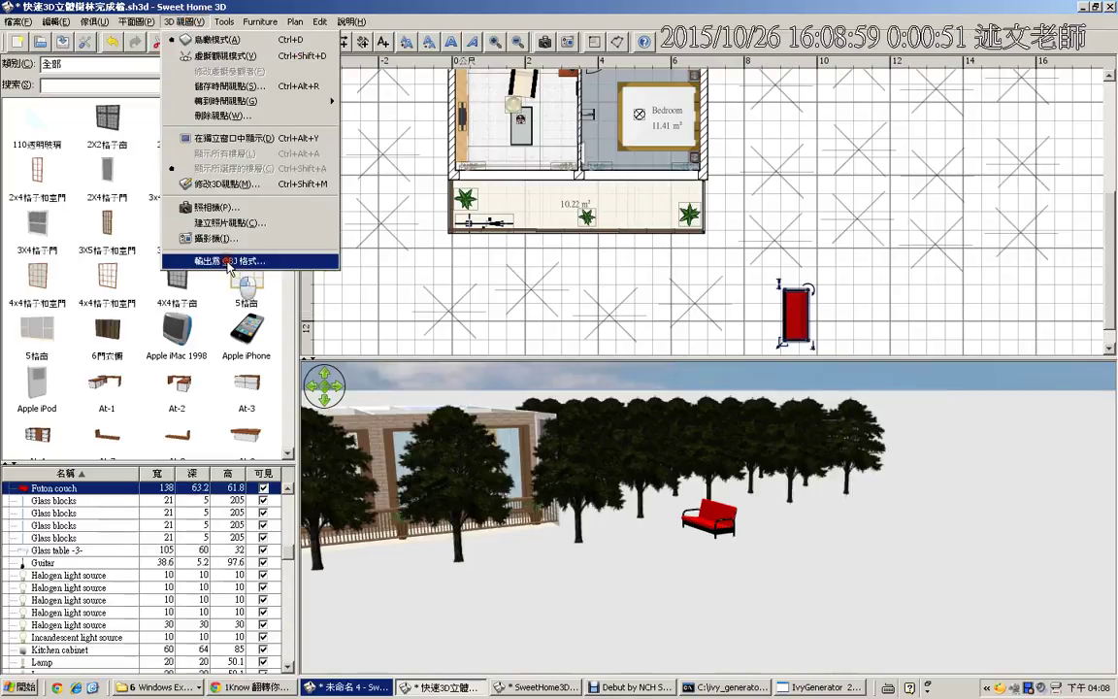
pyautogui.click(223, 260)
pyautogui.click(359, 420)
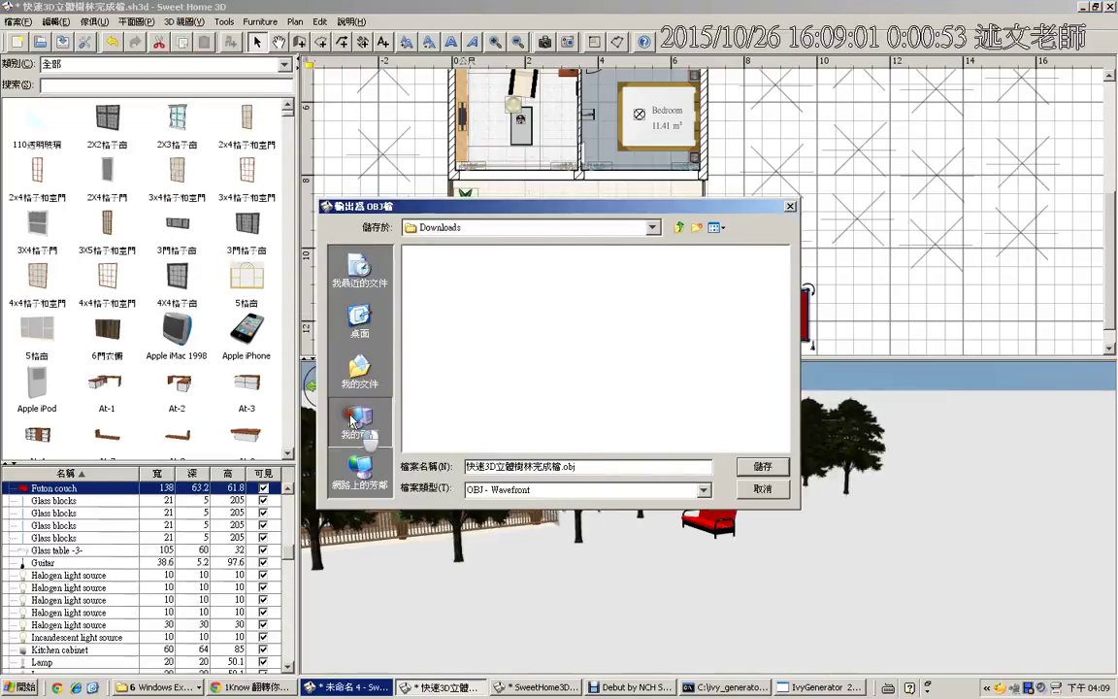
pyautogui.doubleClick(446, 253)
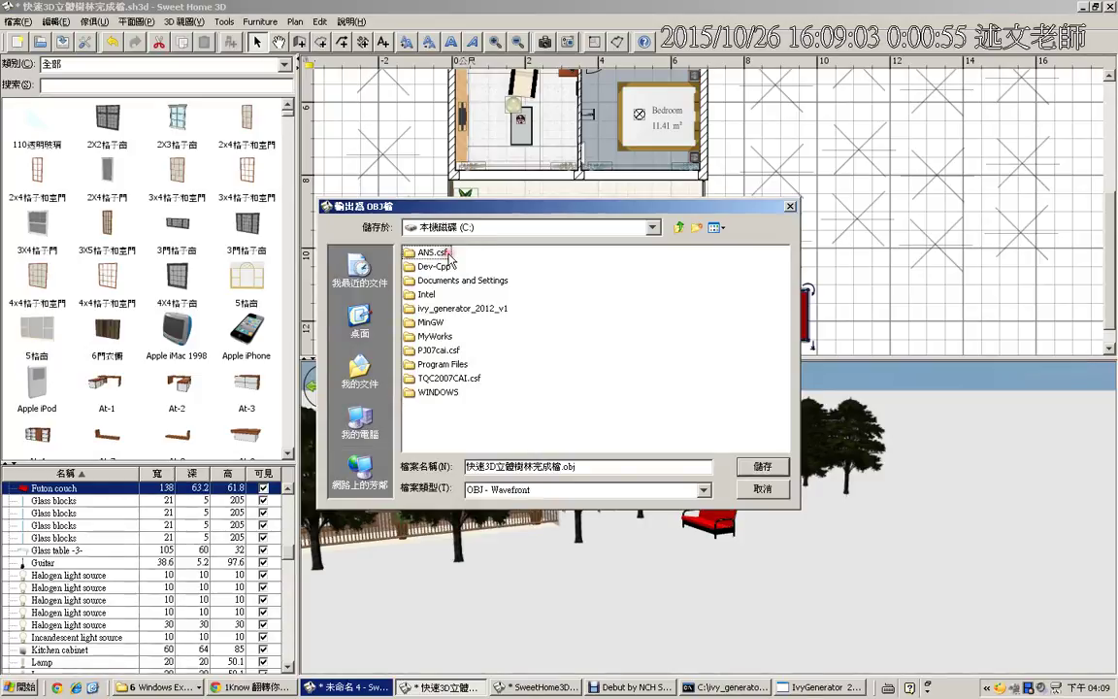
pyautogui.click(697, 227)
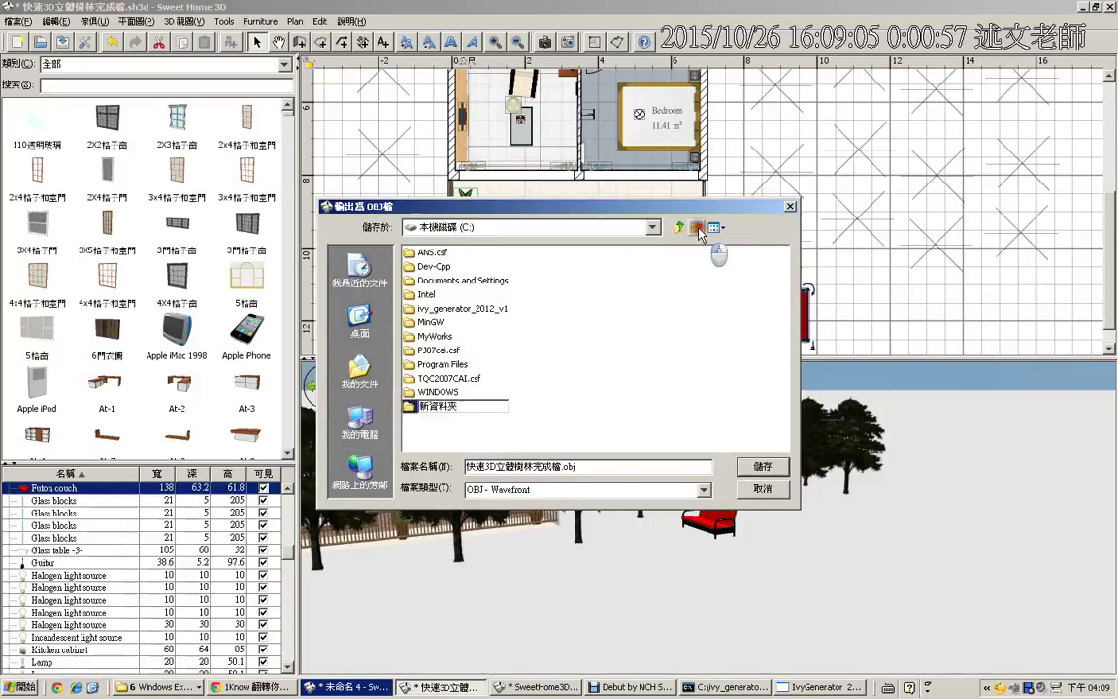
pyautogui.write('test')
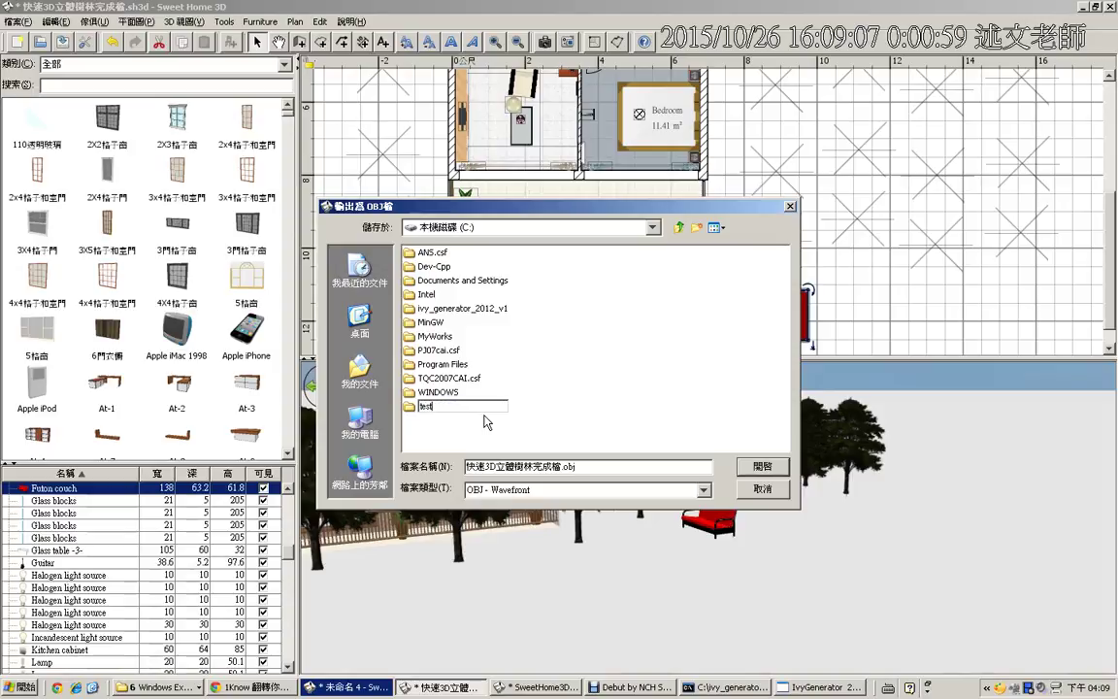
pyautogui.press('BackSpace')
pyautogui.press('BackSpace')
pyautogui.press('BackSpace')
pyautogui.write('emp')
pyautogui.press('Return')
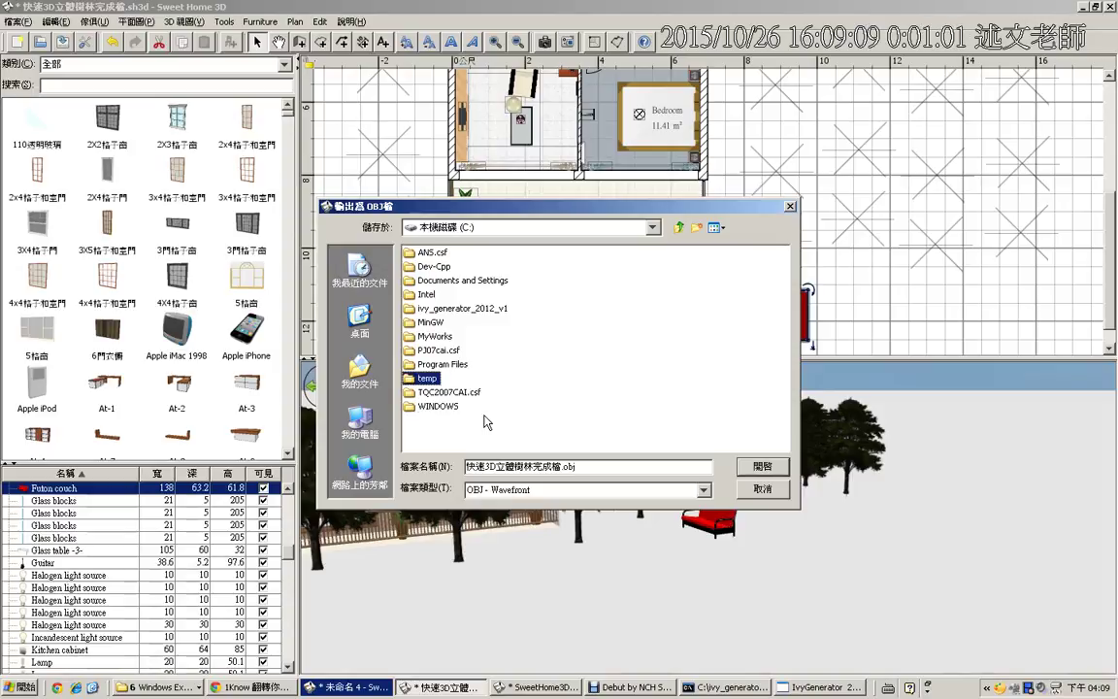
# - Export only the selected couch as sofa.obj into the temp folder
pyautogui.doubleClick(427, 377)
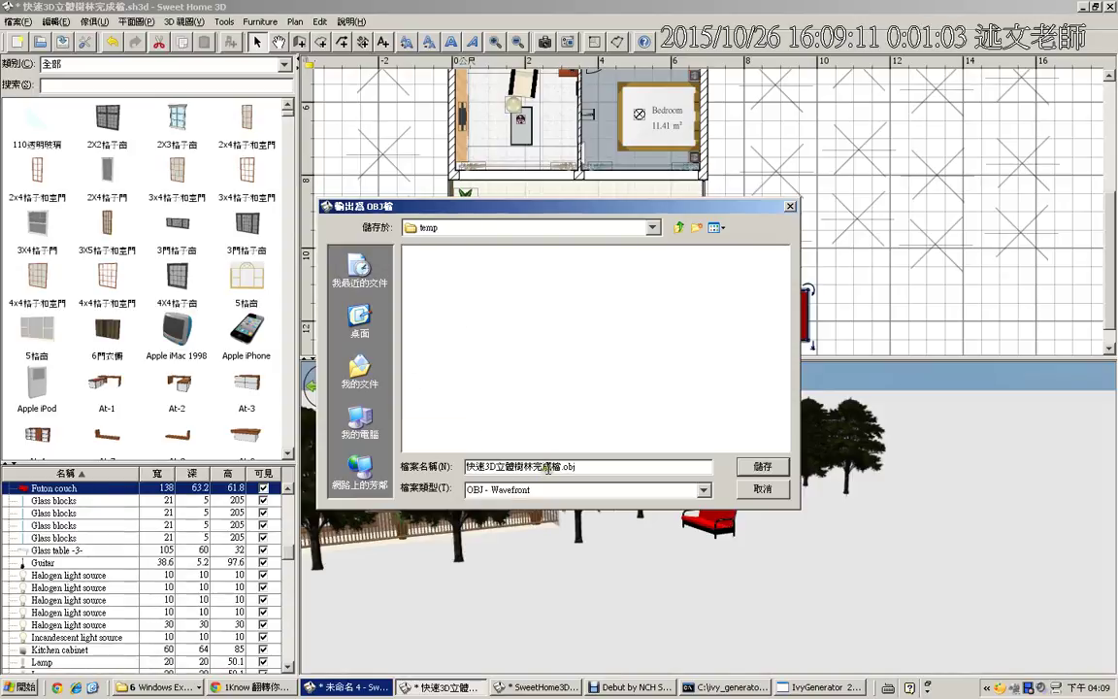
pyautogui.moveTo(560, 467); pyautogui.dragTo(443, 466)
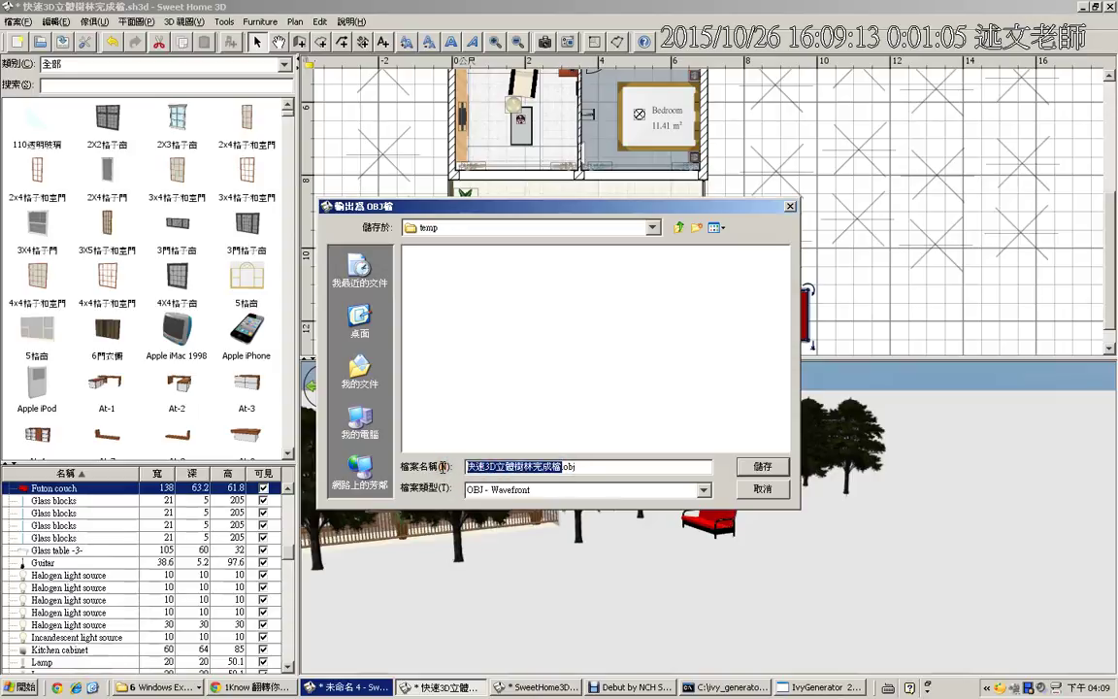
pyautogui.write('sofa')
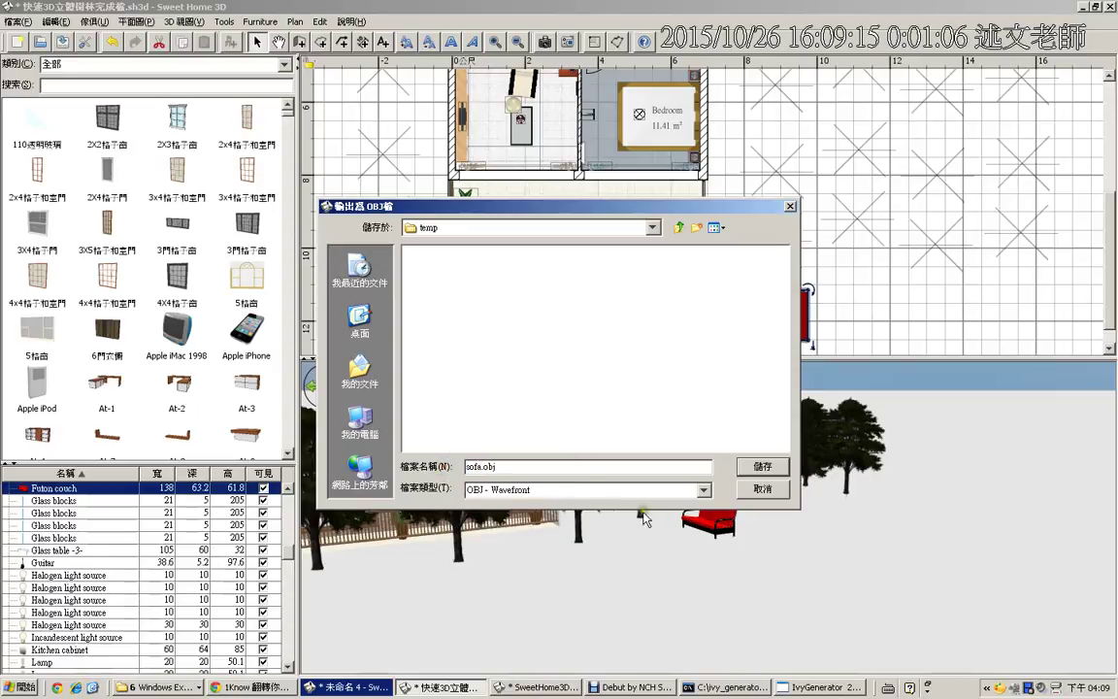
pyautogui.click(749, 467)
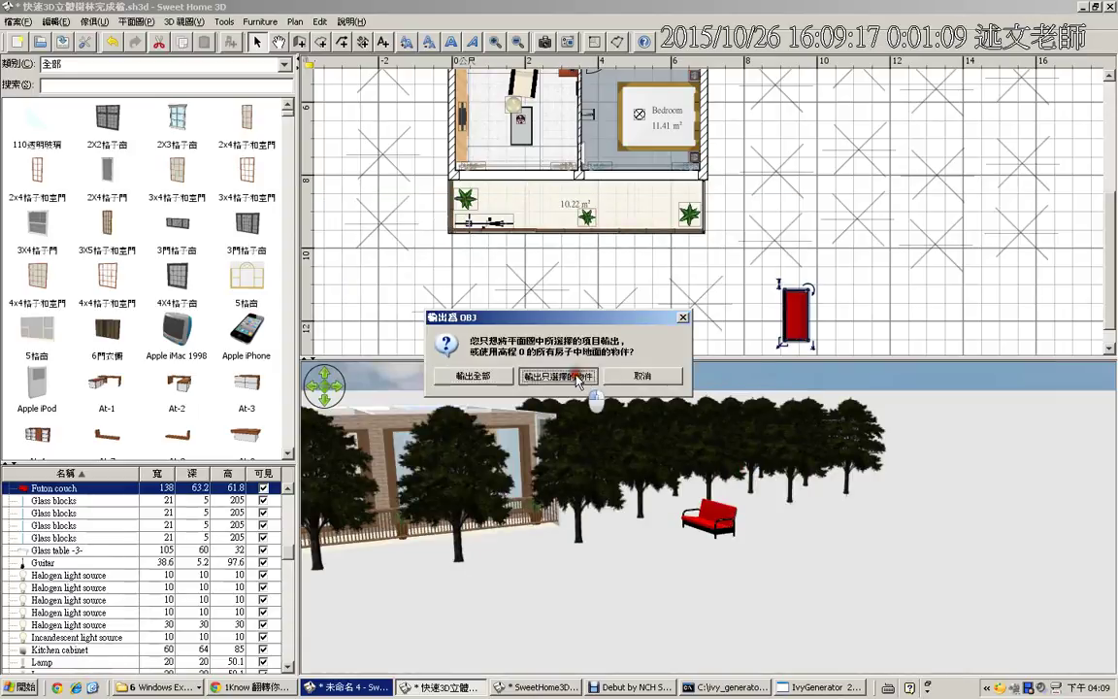
pyautogui.click(557, 375)
# - Switch to IvyGenerator and import sofa.obj from C:\temp
pyautogui.click(820, 687)
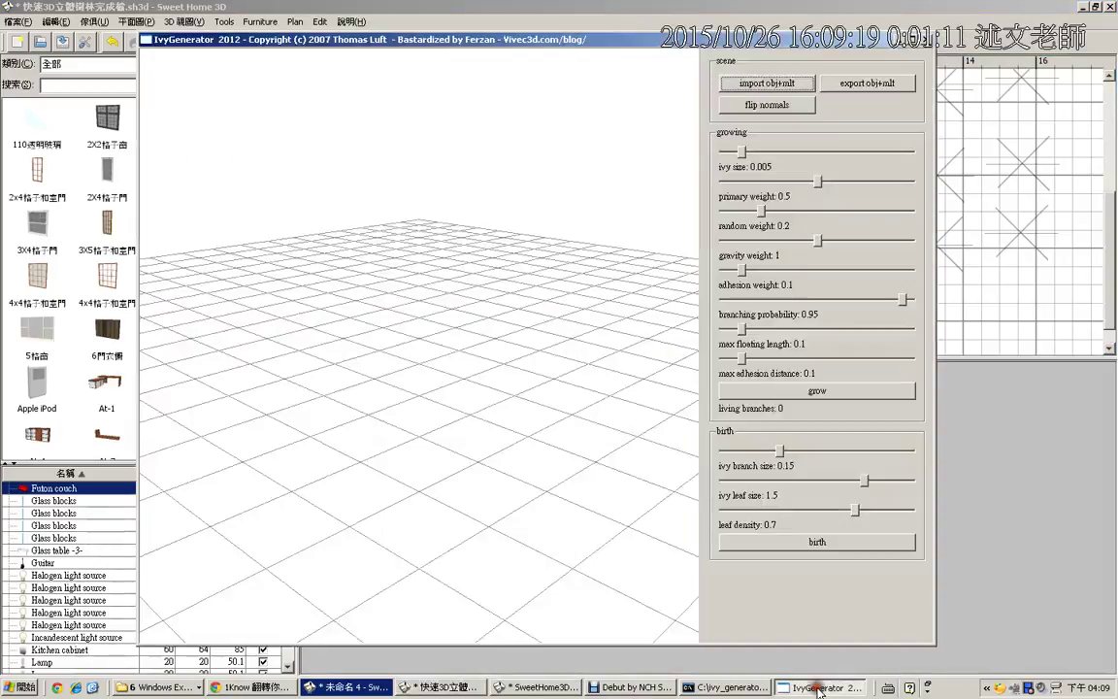
pyautogui.click(741, 84)
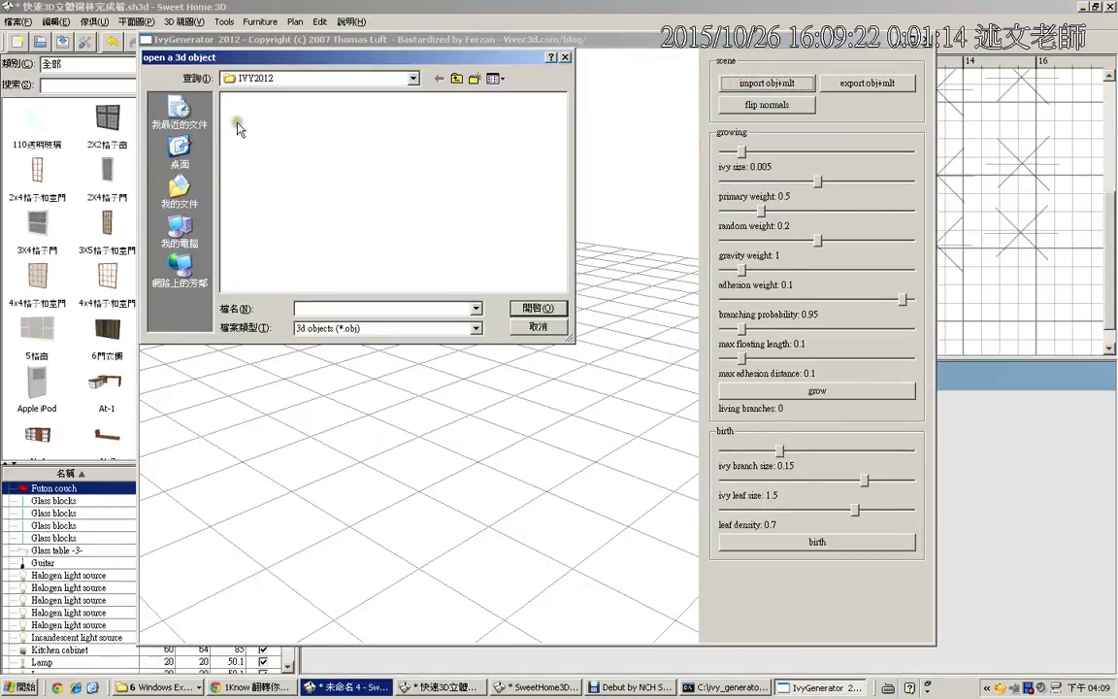
pyautogui.click(456, 78)
pyautogui.click(456, 79)
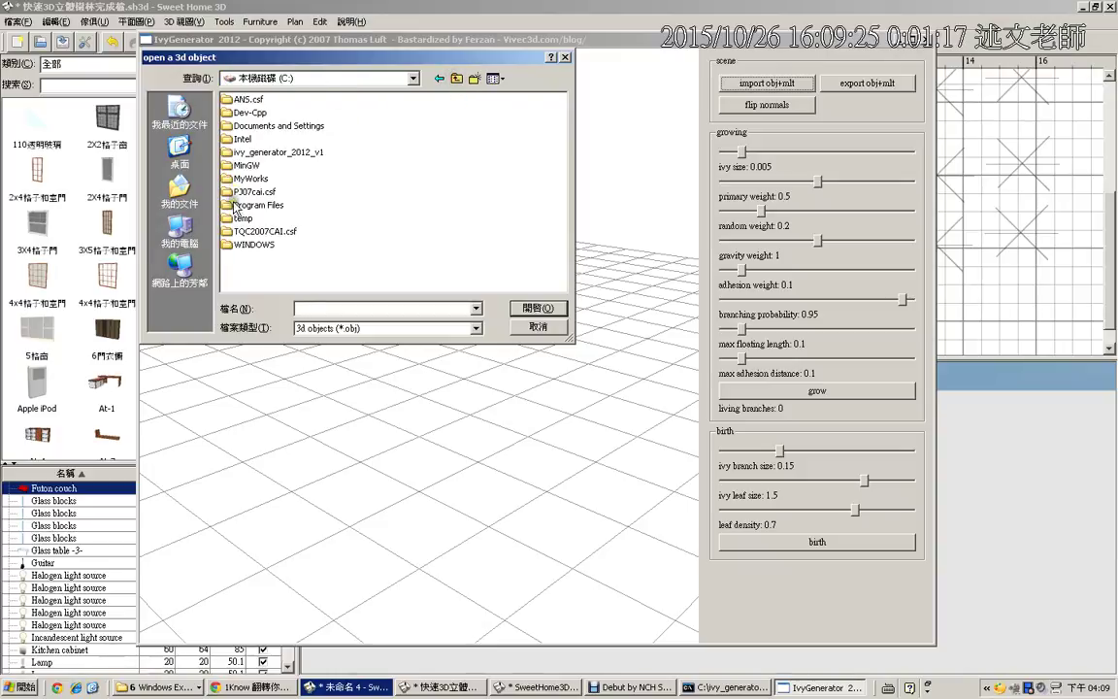
pyautogui.doubleClick(238, 218)
pyautogui.doubleClick(239, 100)
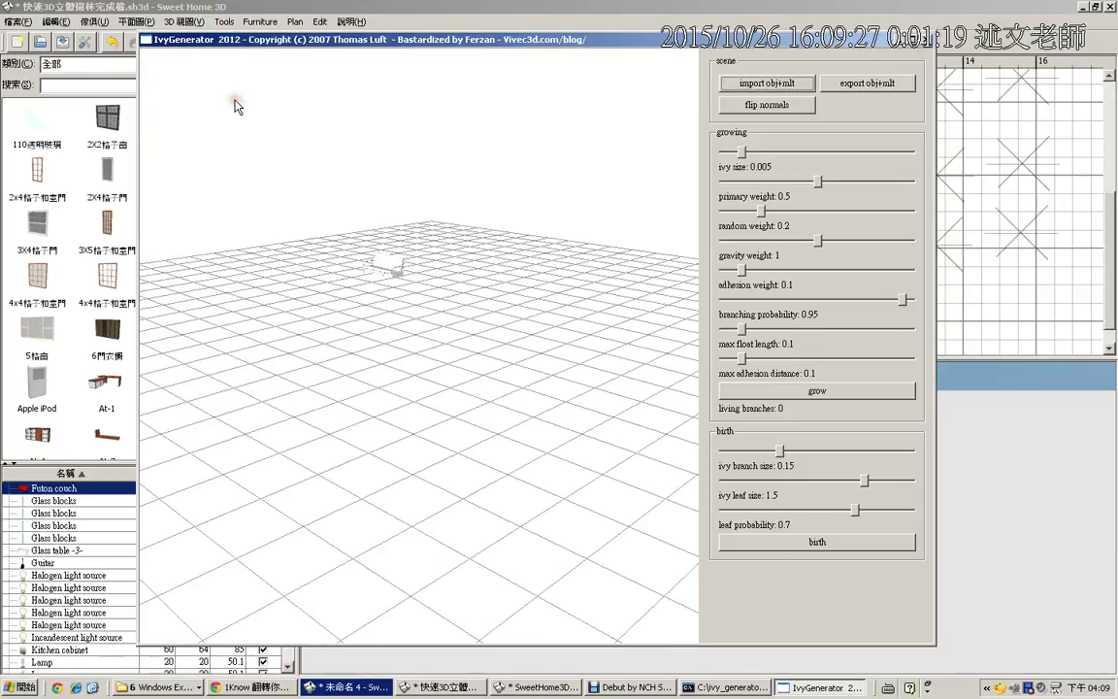
# - Grow ivy from a root placed on the sofa's near armrest side and generate its leaves
pyautogui.click(390, 265)
pyautogui.rightClick(383, 294)
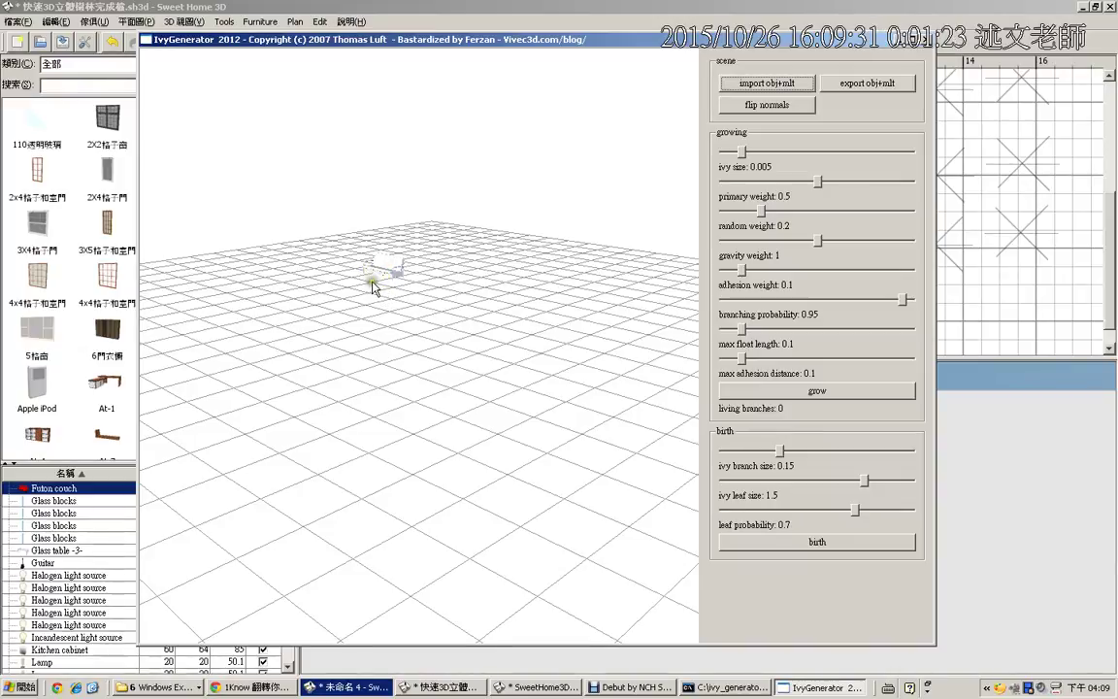
pyautogui.moveTo(372, 282)
pyautogui.mouseDown()
pyautogui.moveTo(382, 278)
pyautogui.moveTo(380, 330)
pyautogui.moveTo(354, 263)
pyautogui.moveTo(368, 274)
pyautogui.mouseUp()
pyautogui.moveTo(368, 275); pyautogui.dragTo(415, 262, button='right')
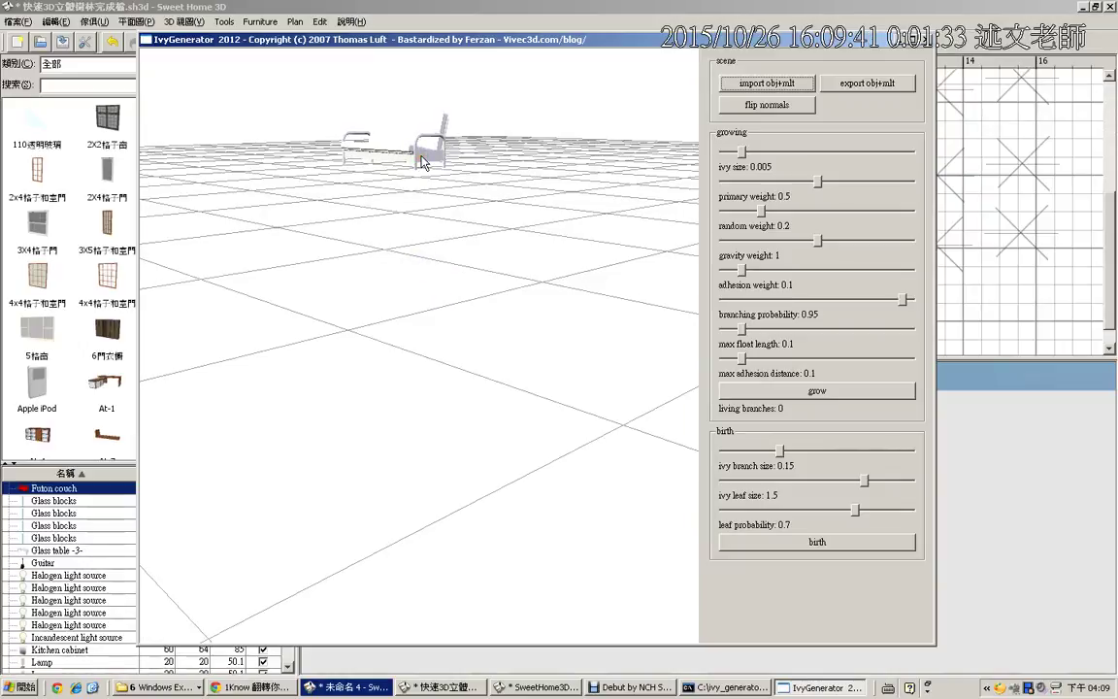
pyautogui.doubleClick(422, 154)
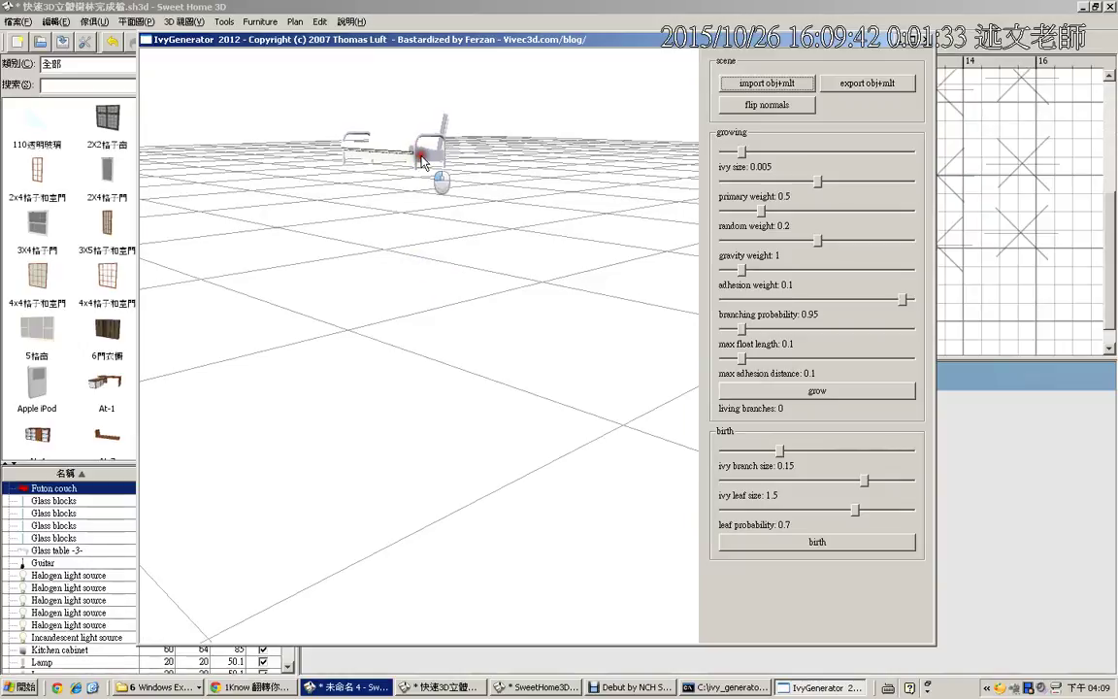
pyautogui.click(726, 390)
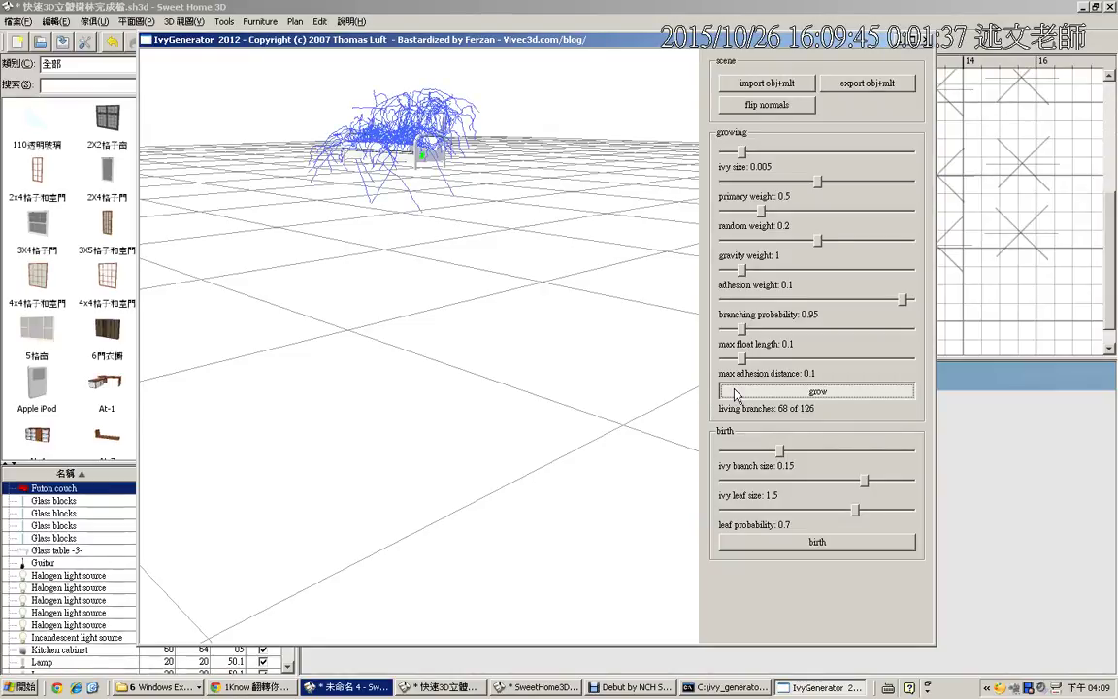
pyautogui.click(736, 393)
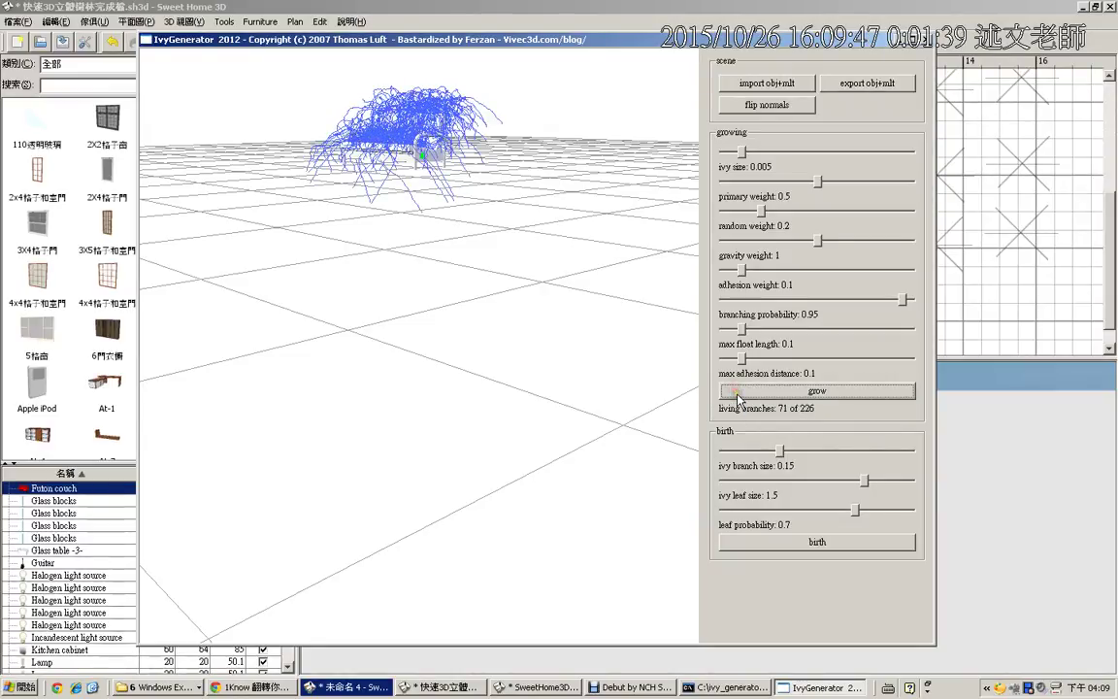
pyautogui.click(811, 547)
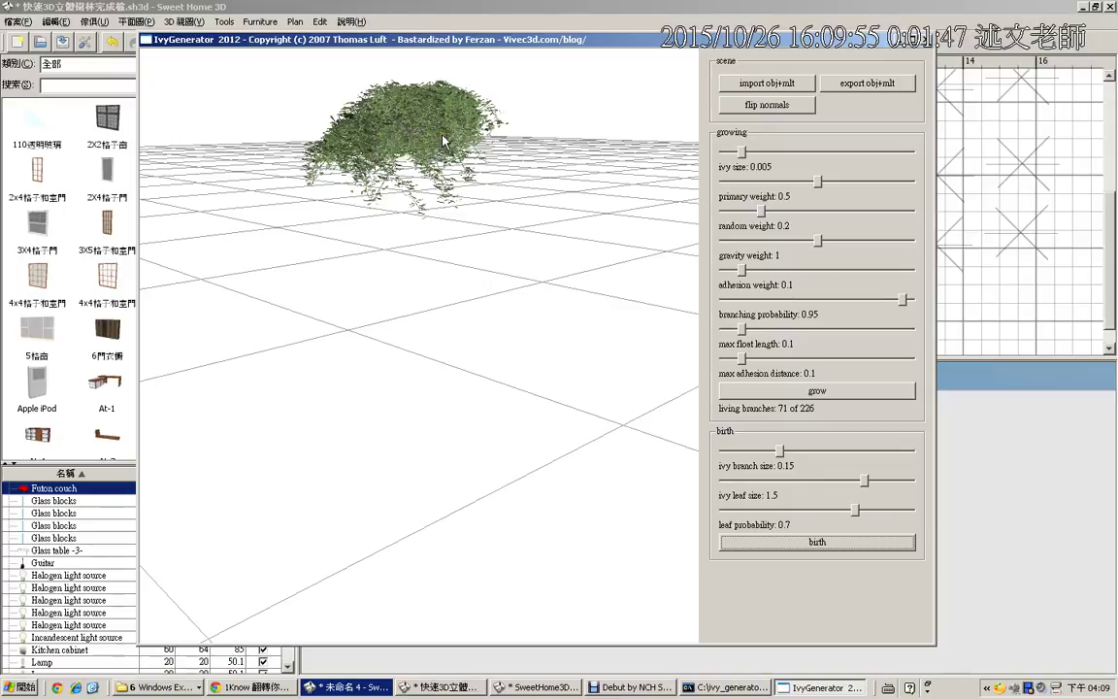
# - Regrow a smaller ivy from a new root near the top of the sofa's backrest and generate its leaves
pyautogui.doubleClick(508, 148)
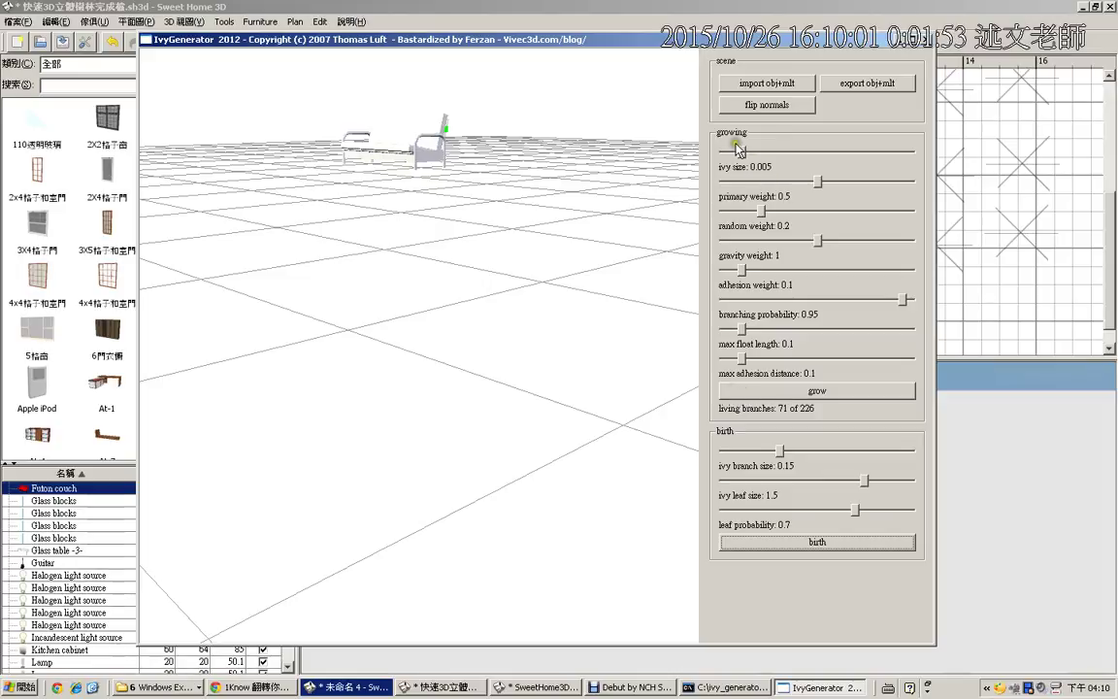
pyautogui.click(766, 393)
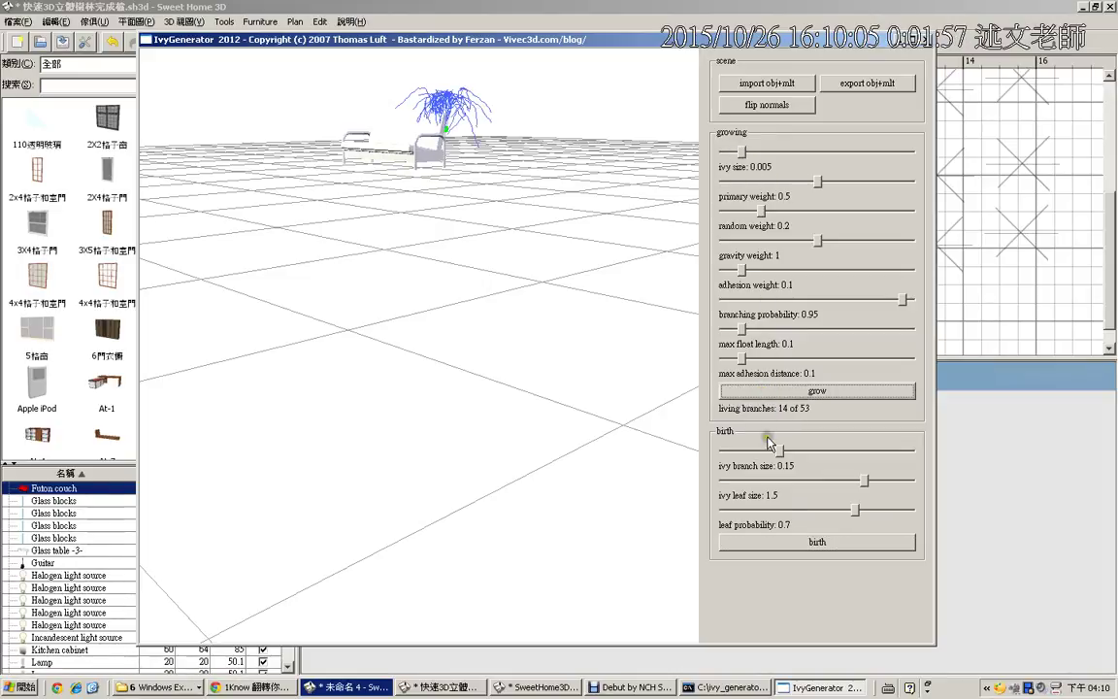
pyautogui.click(777, 540)
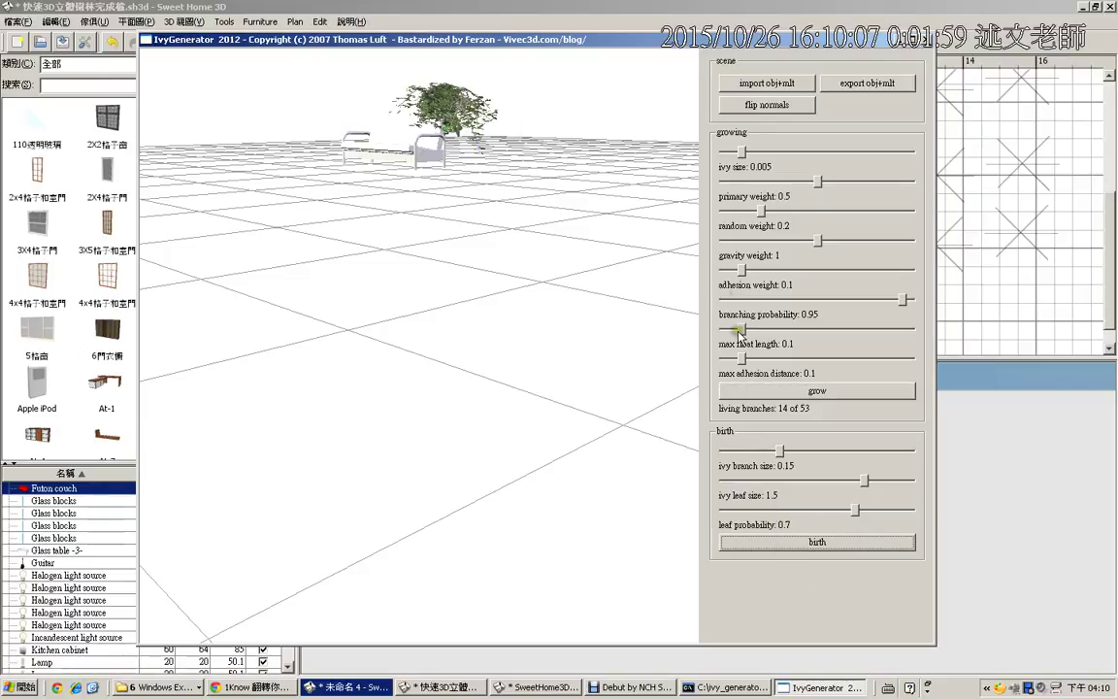
# - Export the ivy as an OBJ model named tree into C:\temp
pyautogui.click(849, 86)
pyautogui.click(457, 79)
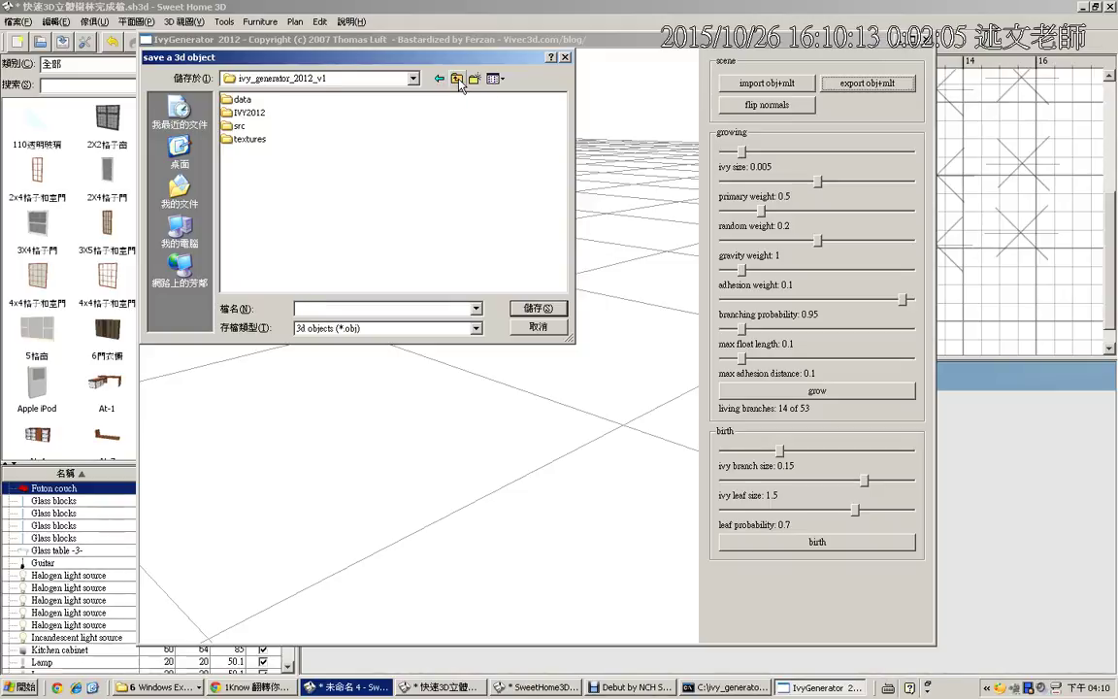
pyautogui.click(457, 79)
pyautogui.doubleClick(233, 217)
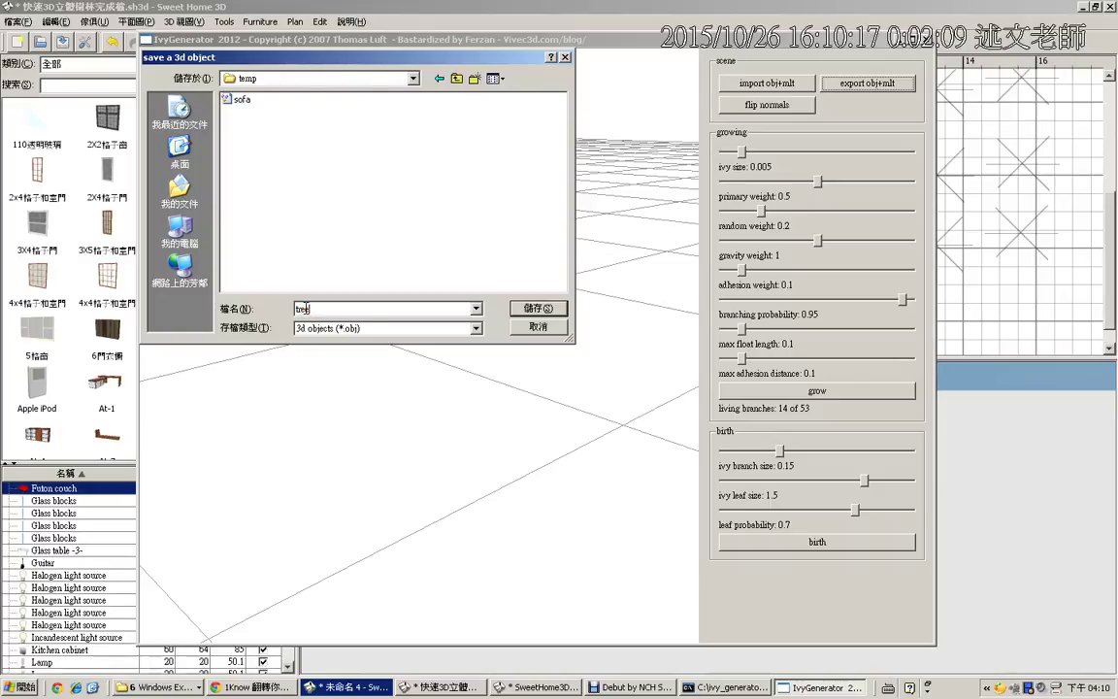
pyautogui.click(537, 309)
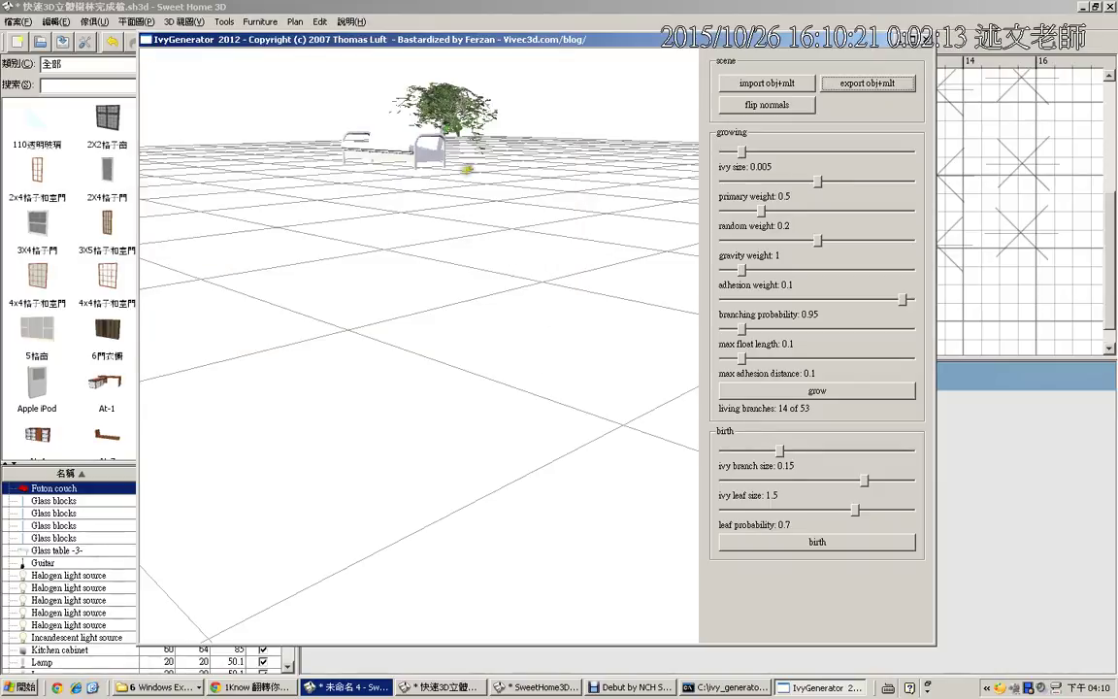
pyautogui.moveTo(504, 154)
pyautogui.mouseDown()
pyautogui.moveTo(495, 162)
pyautogui.moveTo(392, 70)
pyautogui.moveTo(505, 118)
pyautogui.moveTo(367, 165)
pyautogui.moveTo(405, 169)
pyautogui.moveTo(373, 145)
pyautogui.moveTo(432, 63)
pyautogui.moveTo(464, 124)
pyautogui.mouseUp()
pyautogui.press('Escape')
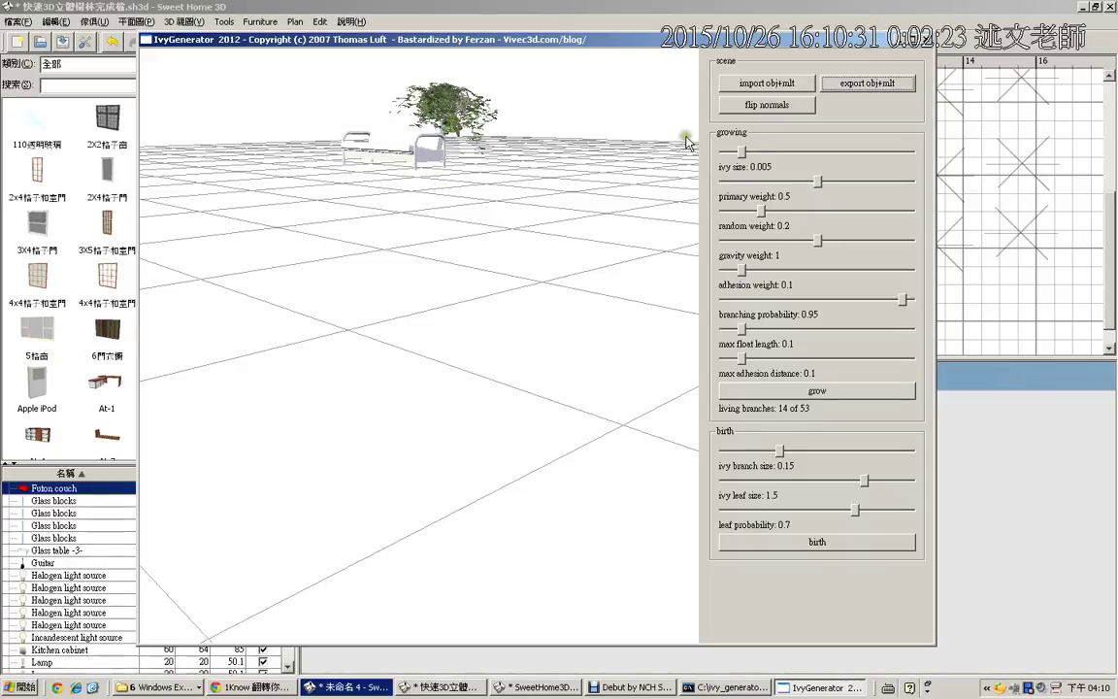
# - Copy the images efeu0, efeu0_alpha, efeu1 and efeu_branch from C:\ivy_generator_2012_v1\textures in Windows Explorer
pyautogui.click(889, 39)
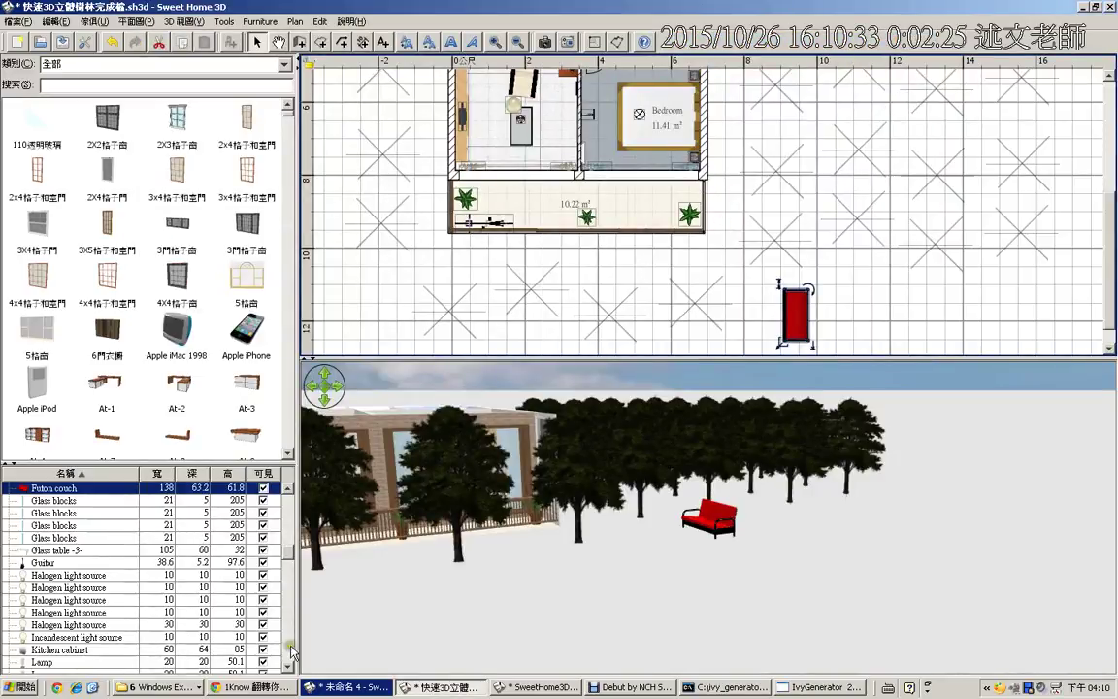
pyautogui.click(197, 690)
pyautogui.click(146, 529)
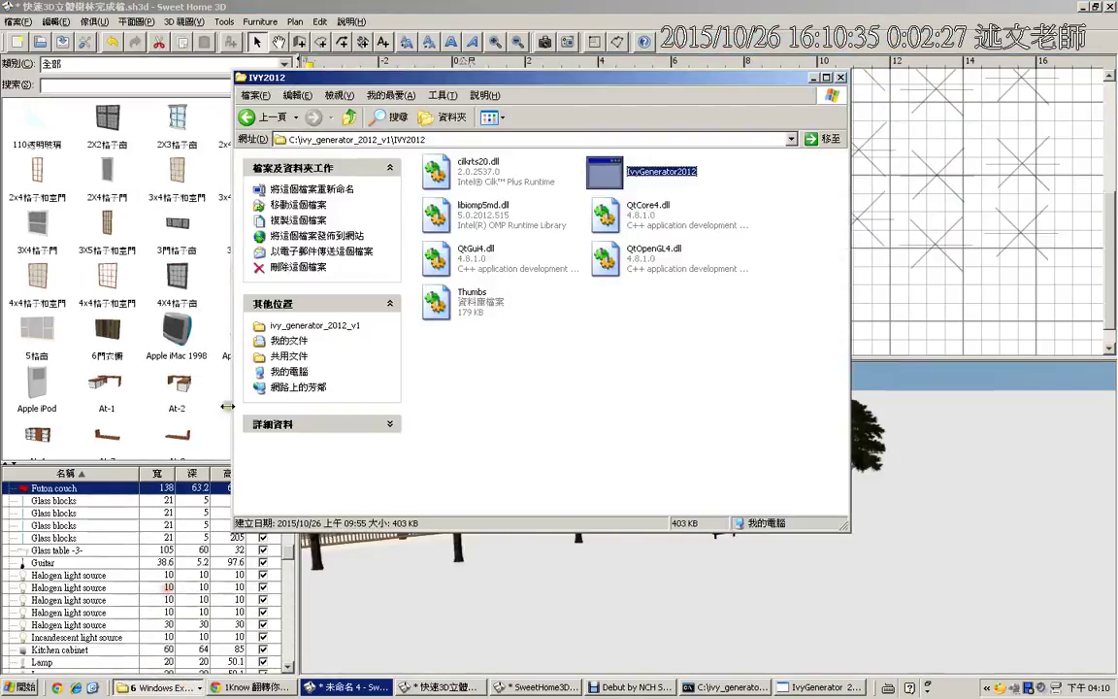
pyautogui.click(348, 117)
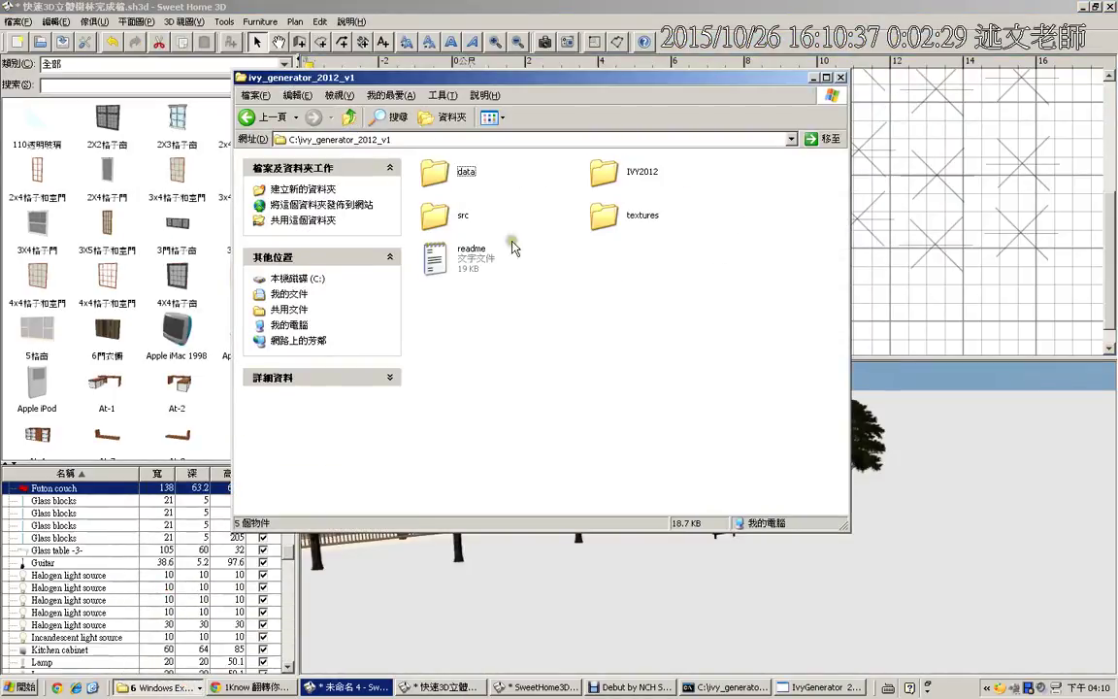
pyautogui.click(606, 221)
pyautogui.doubleClick(605, 219)
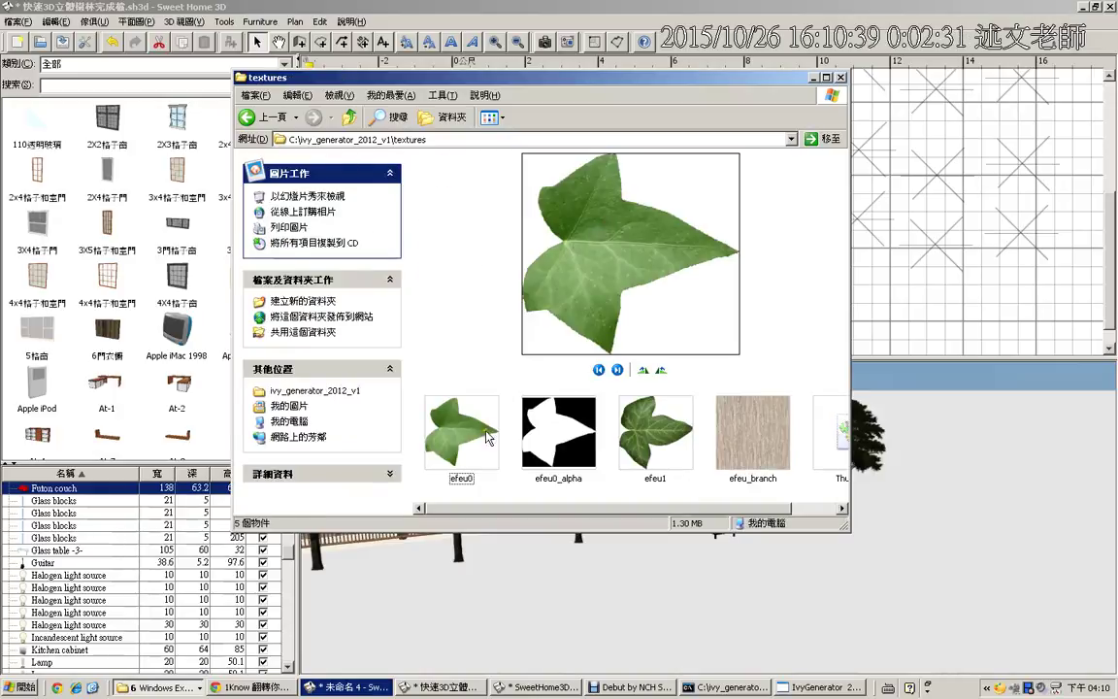
pyautogui.click(643, 439)
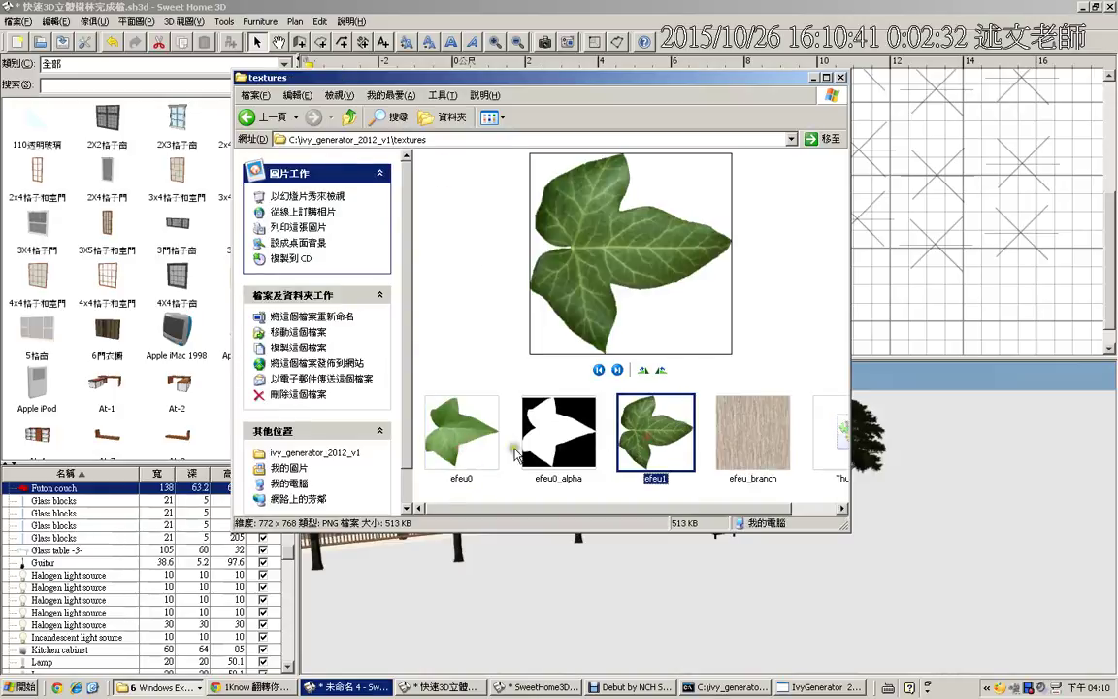
pyautogui.keyDown('shift'); pyautogui.click(457, 452); pyautogui.keyUp('shift')
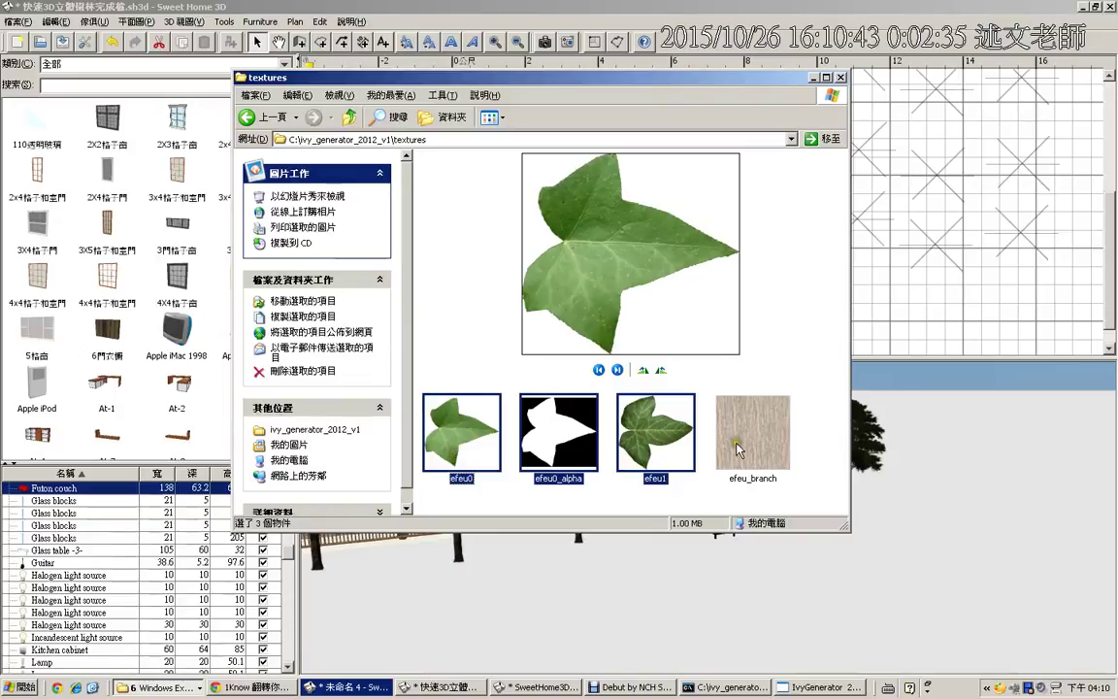
pyautogui.click(739, 442)
pyautogui.keyDown('shift'); pyautogui.click(433, 409); pyautogui.keyUp('shift')
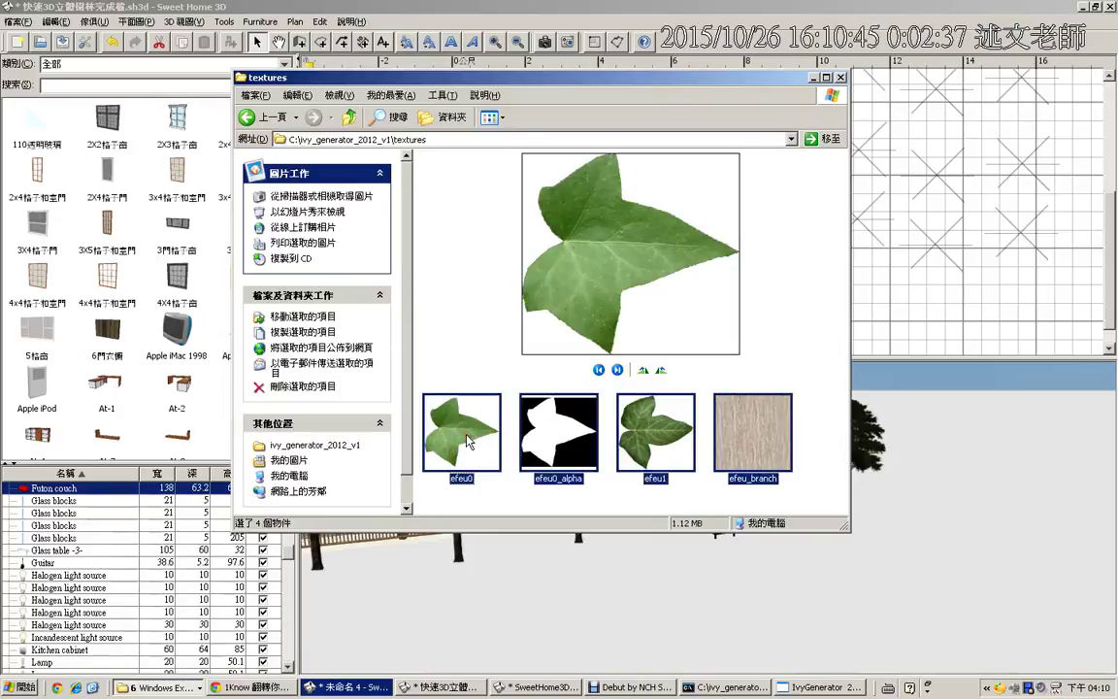
# - Paste the copied ivy texture images into C:\temp beside the tree model
pyautogui.click(349, 118)
pyautogui.click(349, 118)
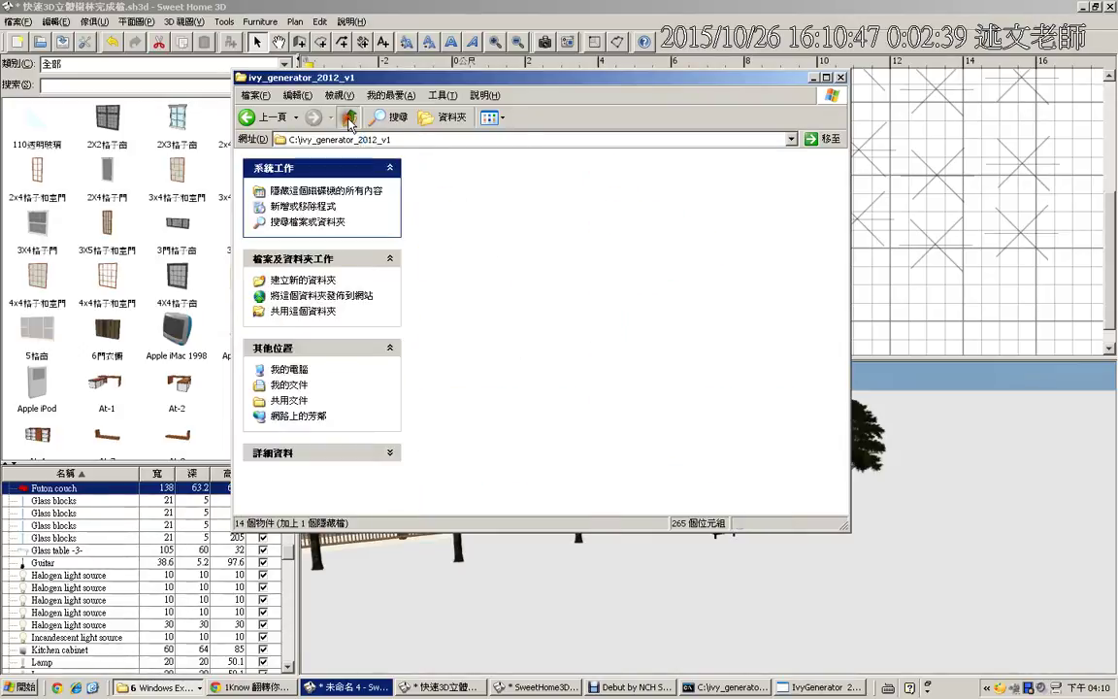
pyautogui.doubleClick(602, 348)
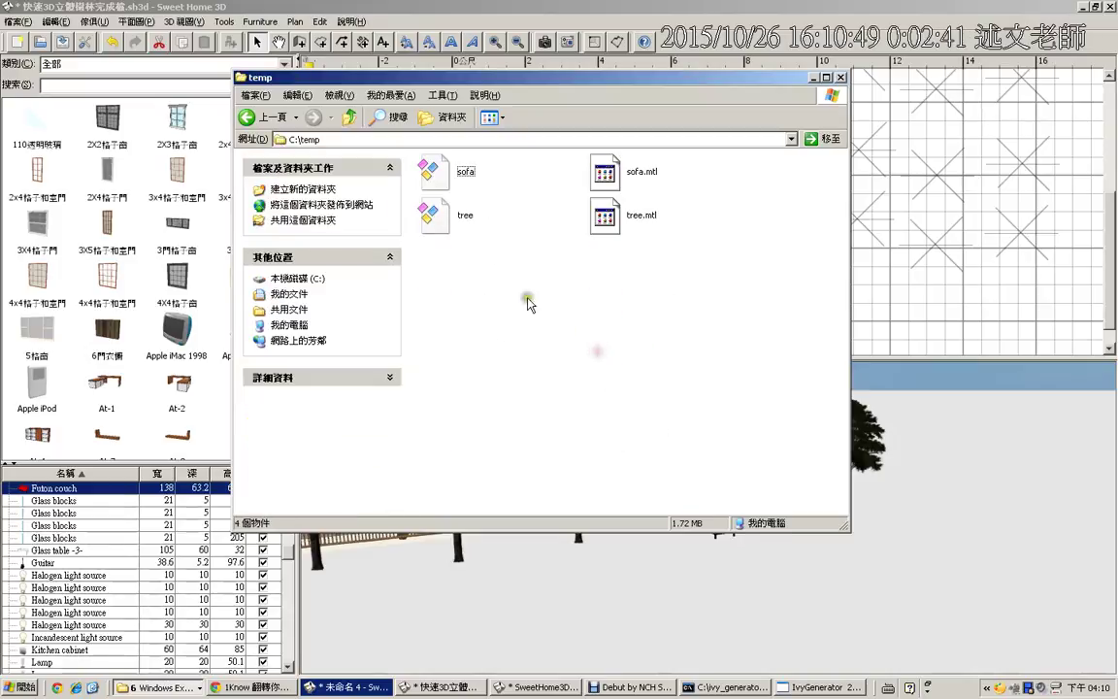
pyautogui.click(434, 219)
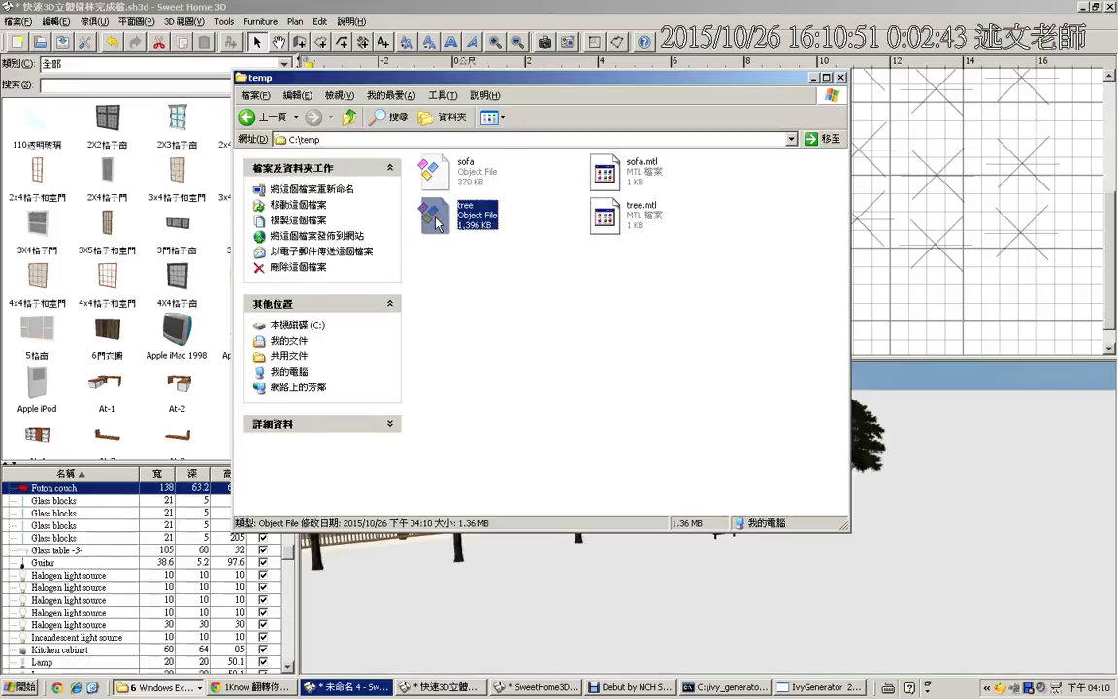
pyautogui.rightClick(442, 284)
pyautogui.click(475, 392)
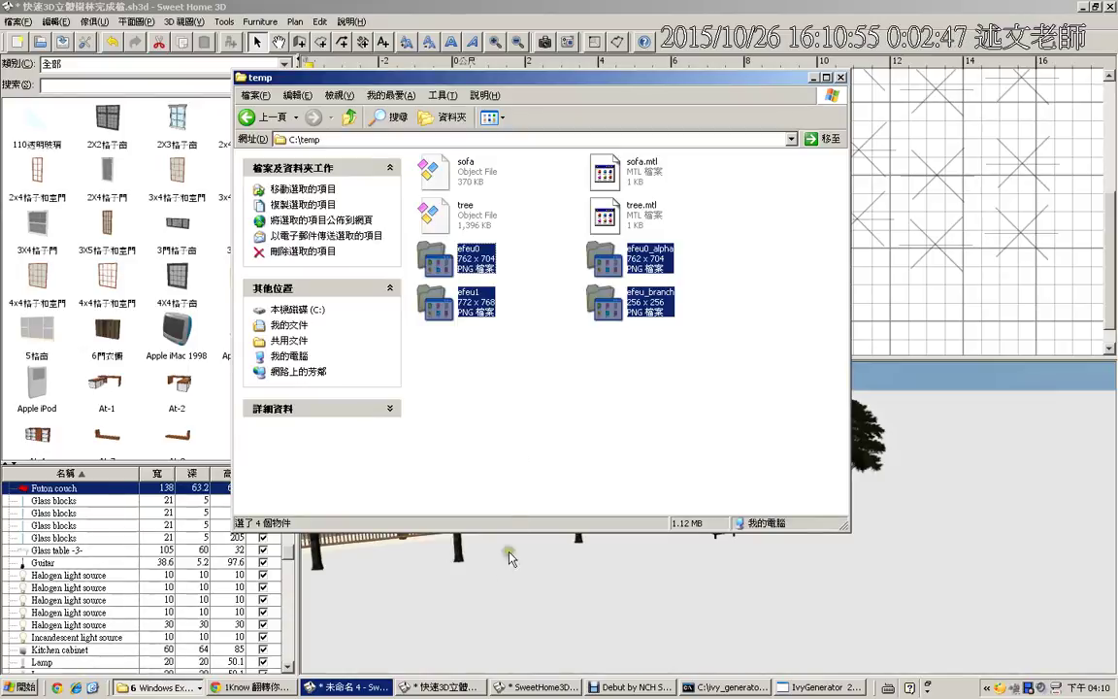
# - Switch to SweetHome3DExample5 in Sweet Home 3D and load the tree OBJ model from C:\temp into the furniture import wizard
pyautogui.click(536, 687)
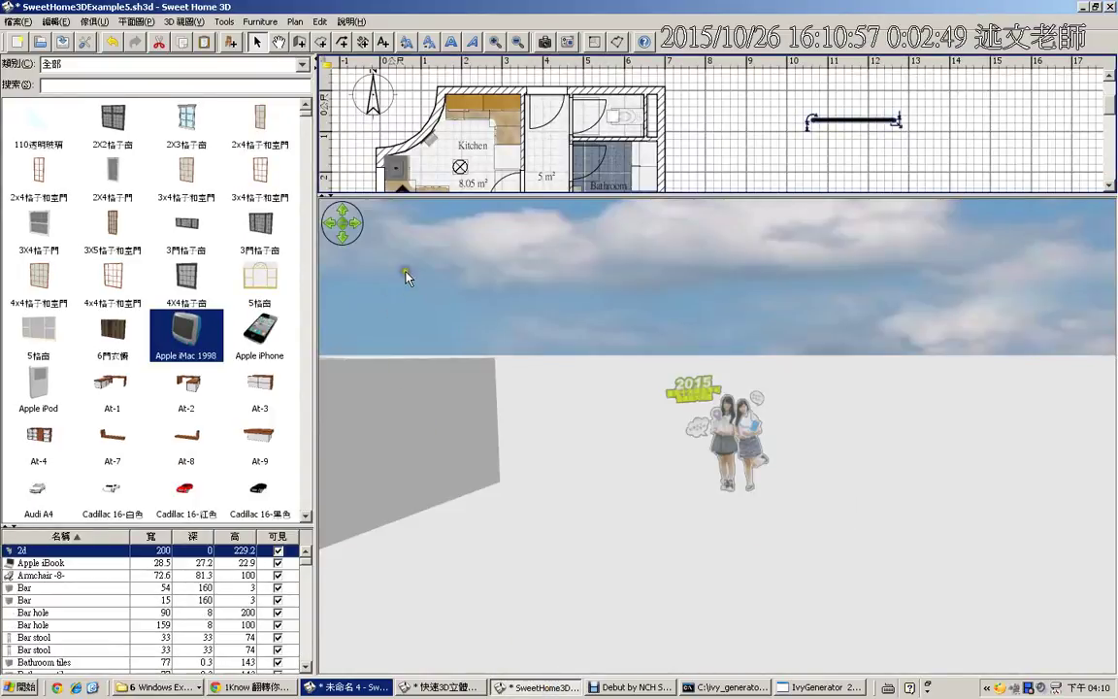
pyautogui.click(89, 21)
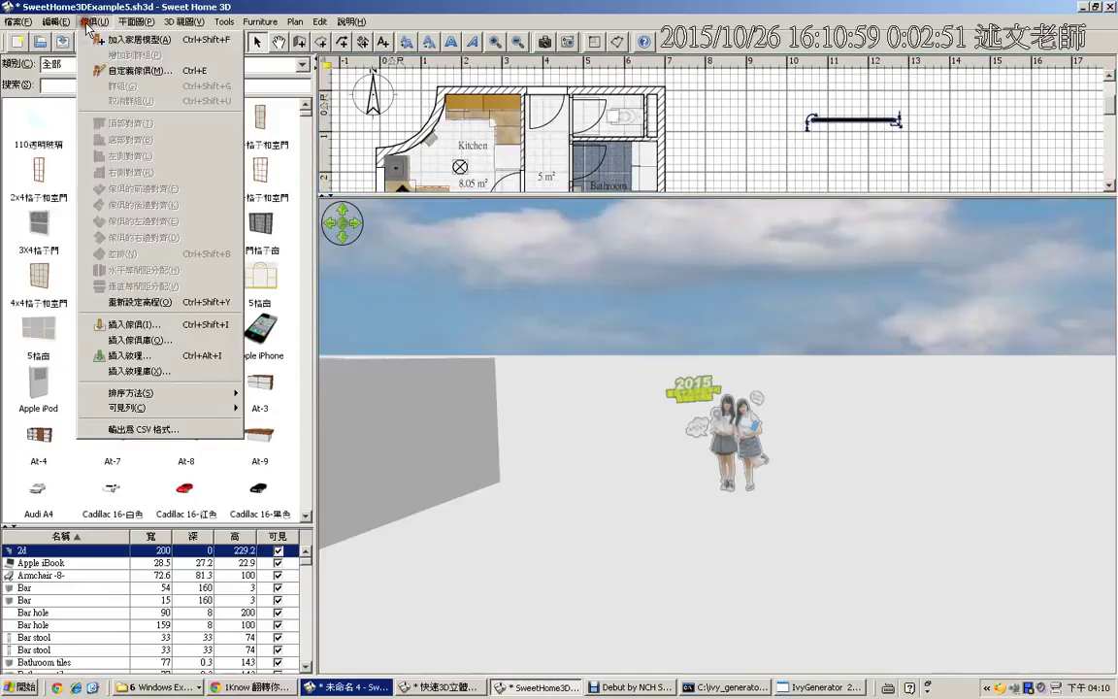
pyautogui.click(162, 326)
pyautogui.click(182, 687)
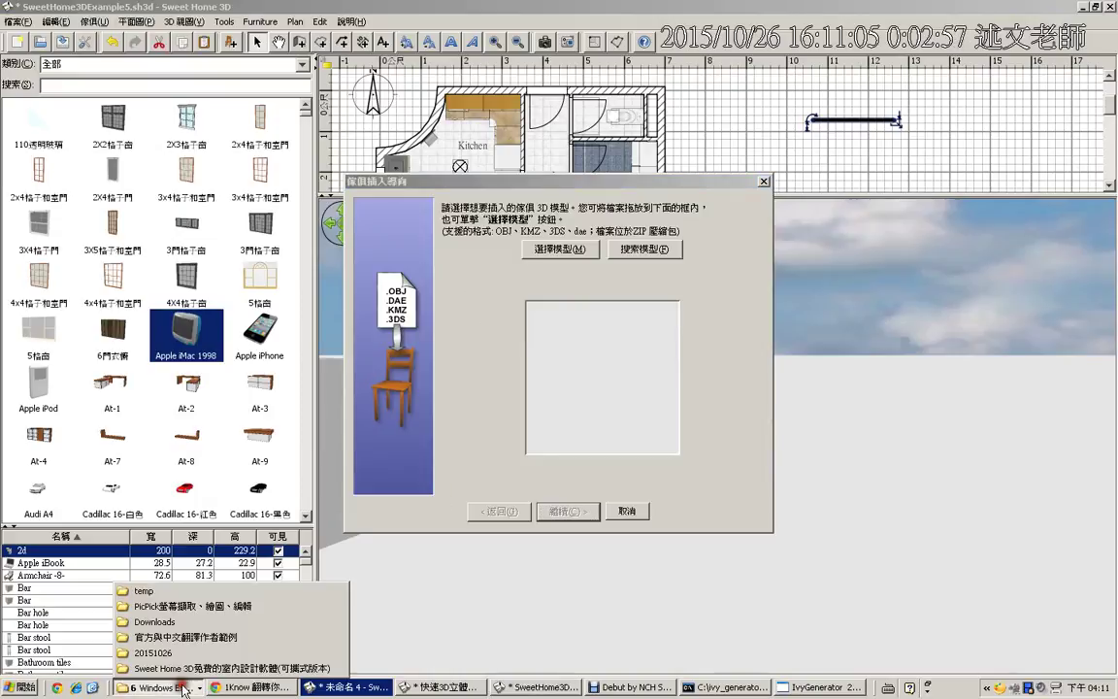
pyautogui.click(145, 590)
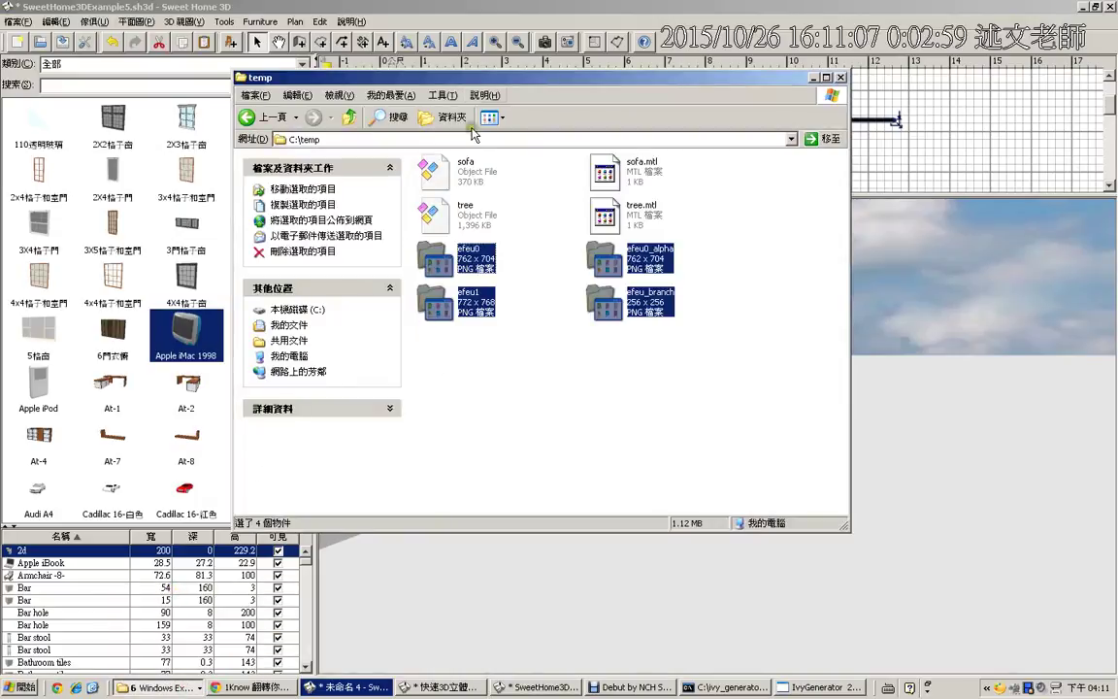
pyautogui.moveTo(479, 77); pyautogui.dragTo(961, 243)
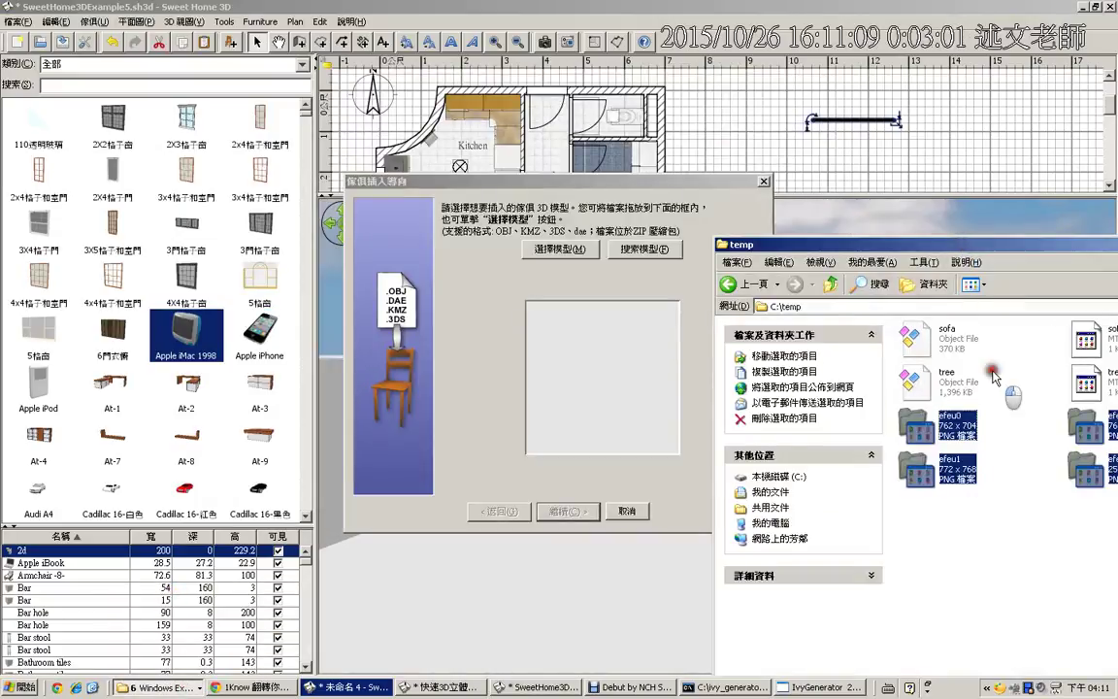
pyautogui.moveTo(994, 377); pyautogui.dragTo(524, 365)
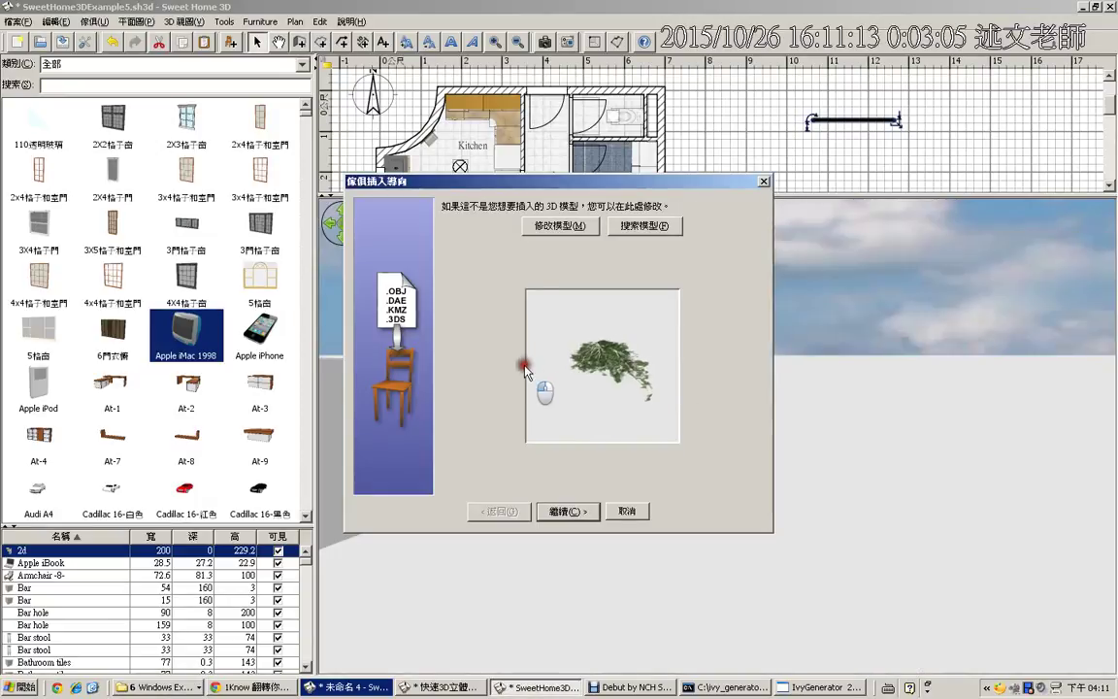
# - Finish importing the tree model with its default orientation and attributes, adding it to the plan
pyautogui.click(580, 512)
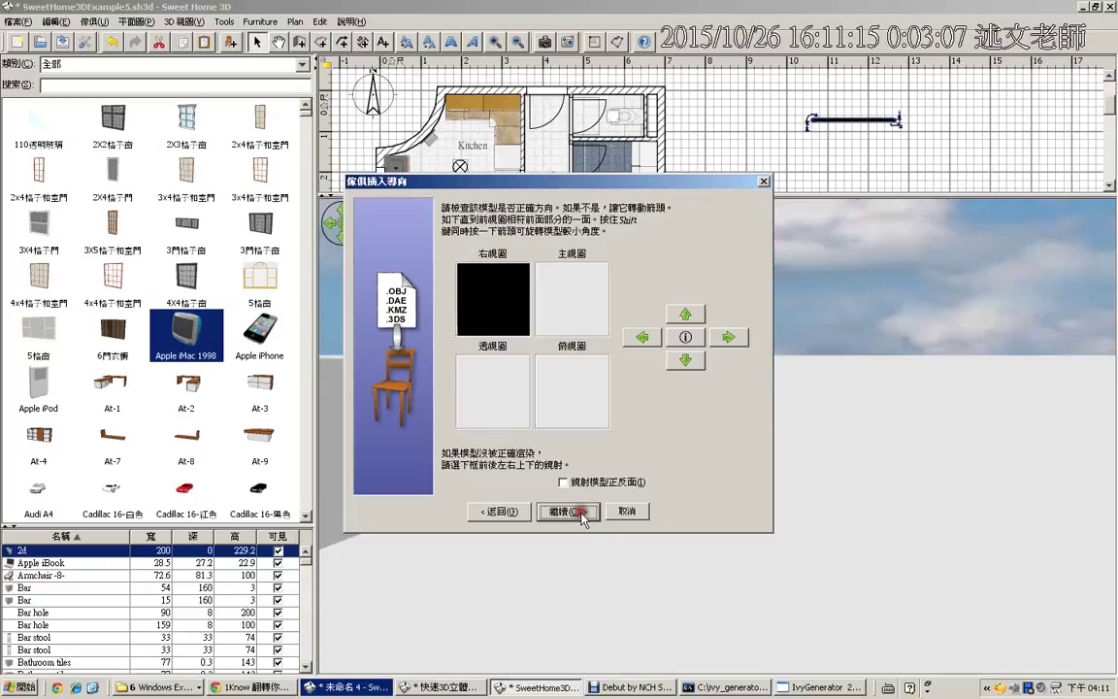
pyautogui.click(572, 511)
pyautogui.click(572, 512)
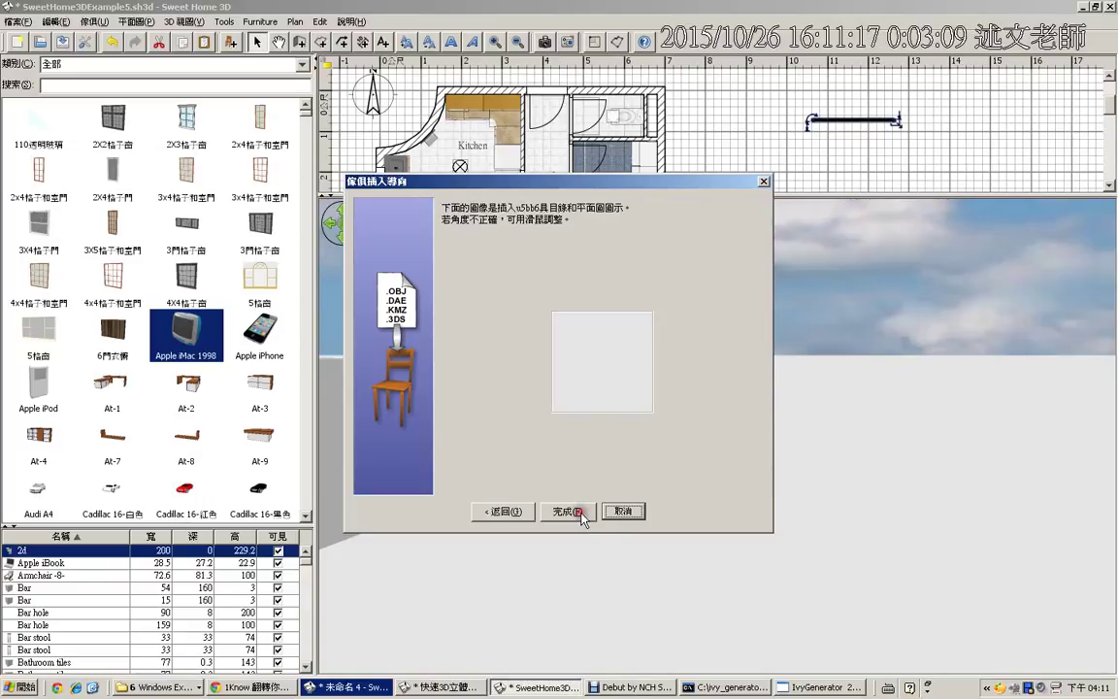
pyautogui.click(574, 512)
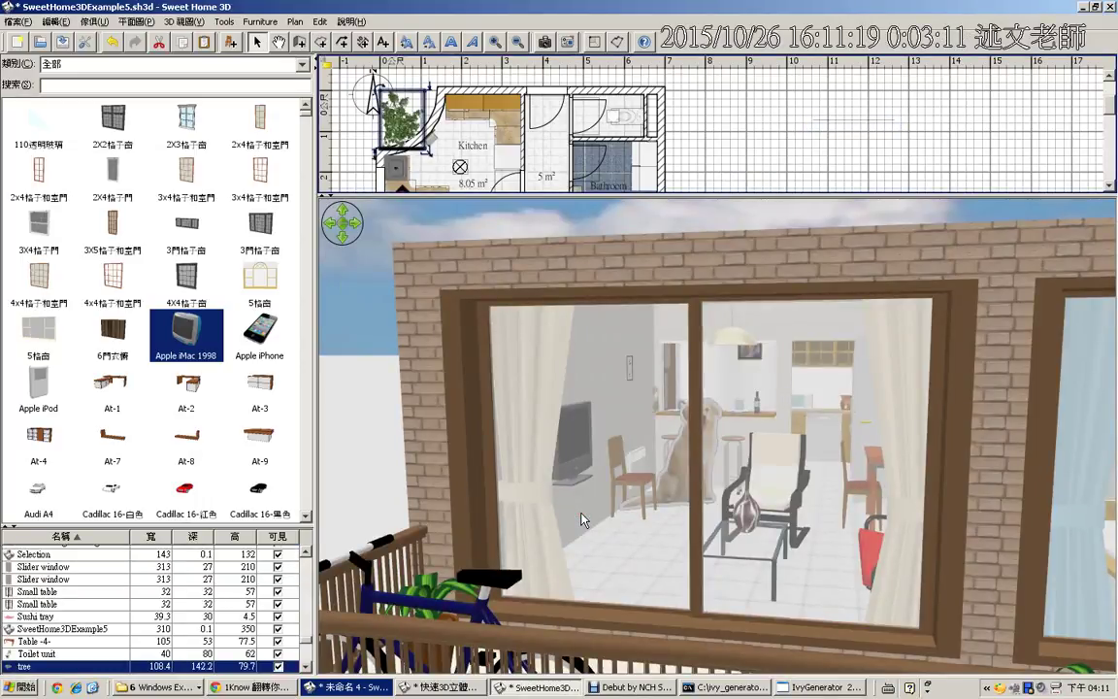
# - Enlarge the plan area and move the imported ivy onto the red couch in the living room
pyautogui.moveTo(398, 121); pyautogui.dragTo(769, 120)
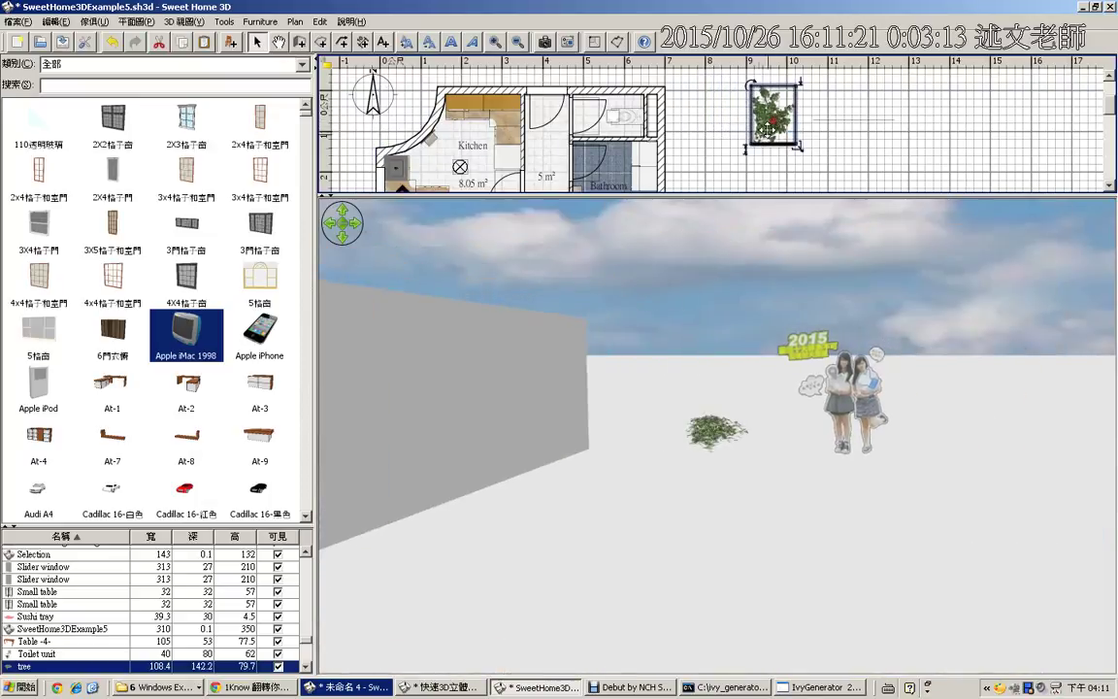
pyautogui.moveTo(1041, 197); pyautogui.dragTo(1043, 287)
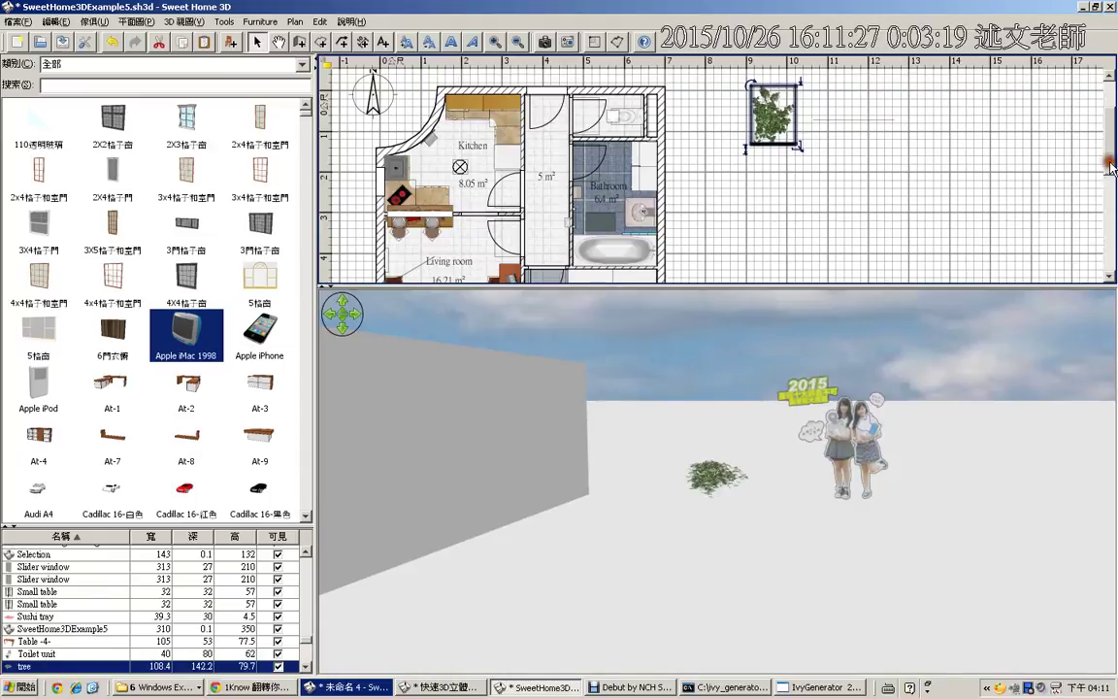
pyautogui.moveTo(1108, 162)
pyautogui.mouseDown()
pyautogui.moveTo(1111, 191)
pyautogui.moveTo(1109, 180)
pyautogui.mouseUp()
pyautogui.moveTo(784, 89); pyautogui.dragTo(783, 242)
pyautogui.scroll(-5, 783, 242)
pyautogui.scroll(2, 783, 242)
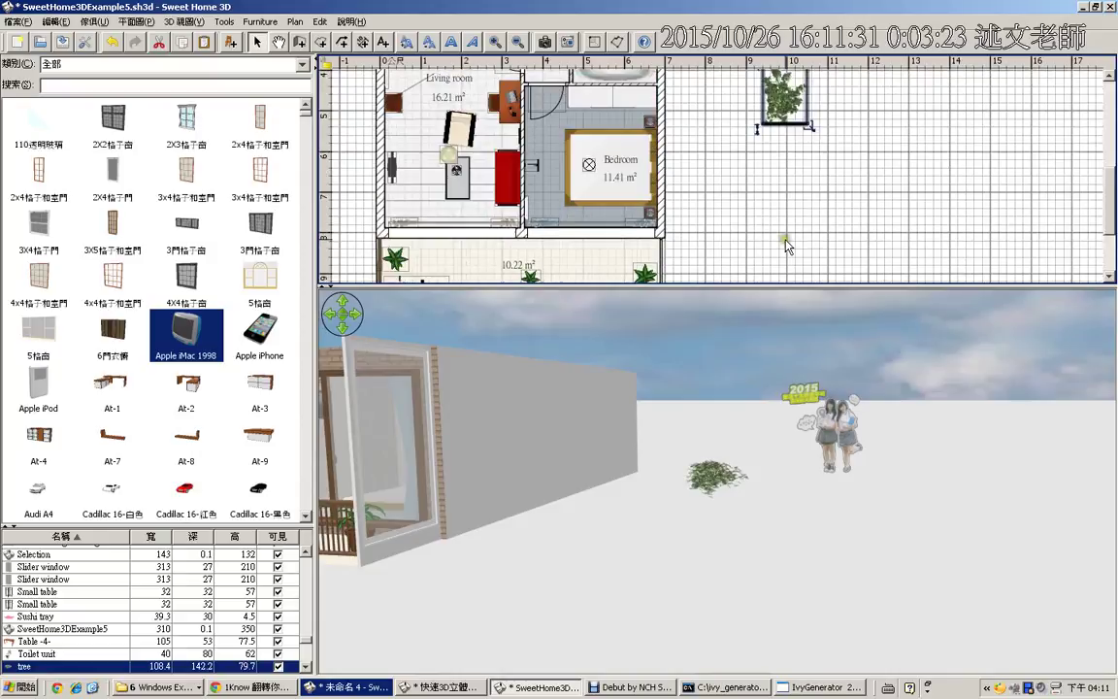
pyautogui.moveTo(784, 97); pyautogui.dragTo(497, 183)
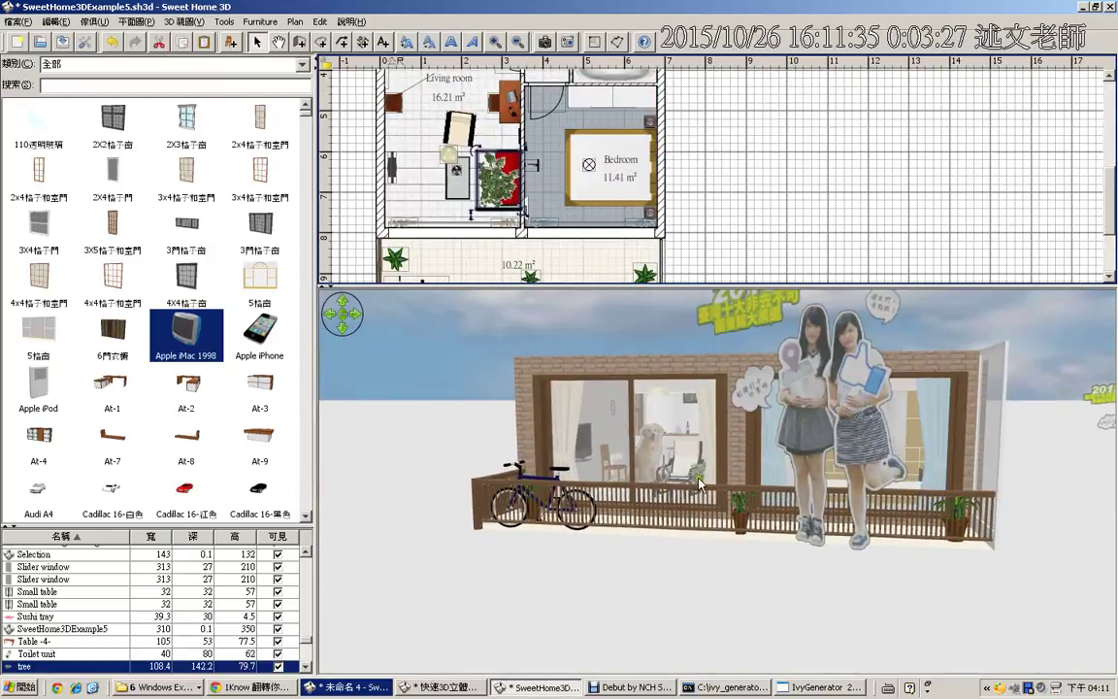
# - Shift the ivy toward the couch's window-side end so it overlaps the backrest and wall, checking it in 3D
pyautogui.moveTo(641, 441)
pyautogui.mouseDown()
pyautogui.moveTo(580, 434)
pyautogui.moveTo(634, 495)
pyautogui.moveTo(722, 499)
pyautogui.moveTo(900, 549)
pyautogui.mouseUp()
pyautogui.scroll(10, 680, 485)
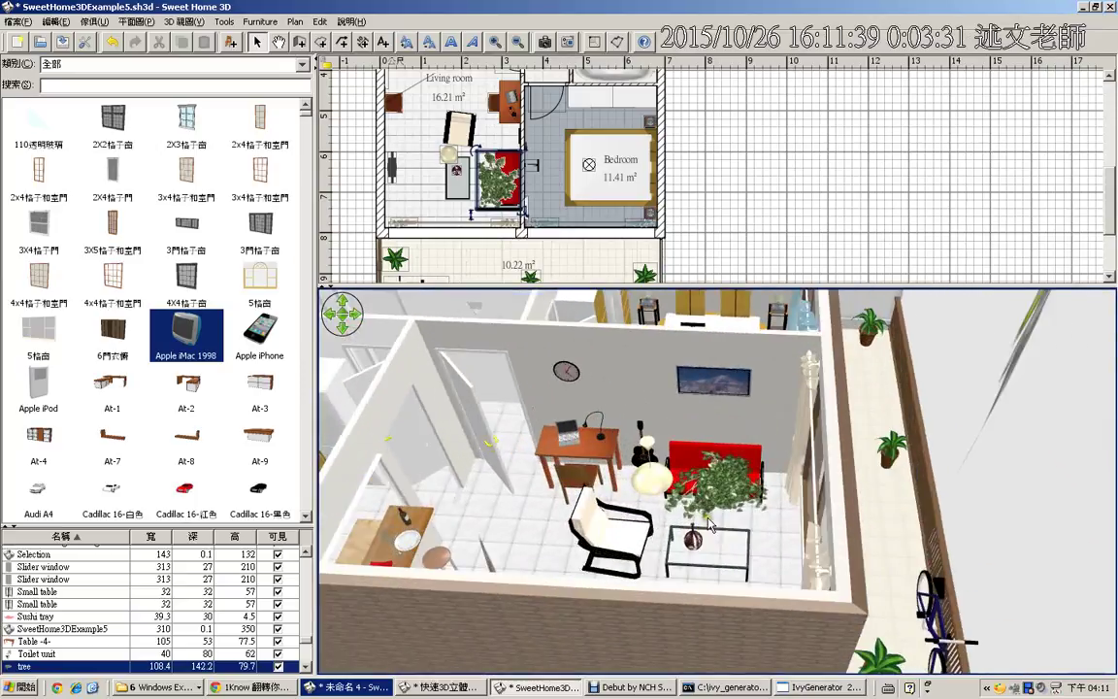
pyautogui.moveTo(500, 186); pyautogui.dragTo(523, 204)
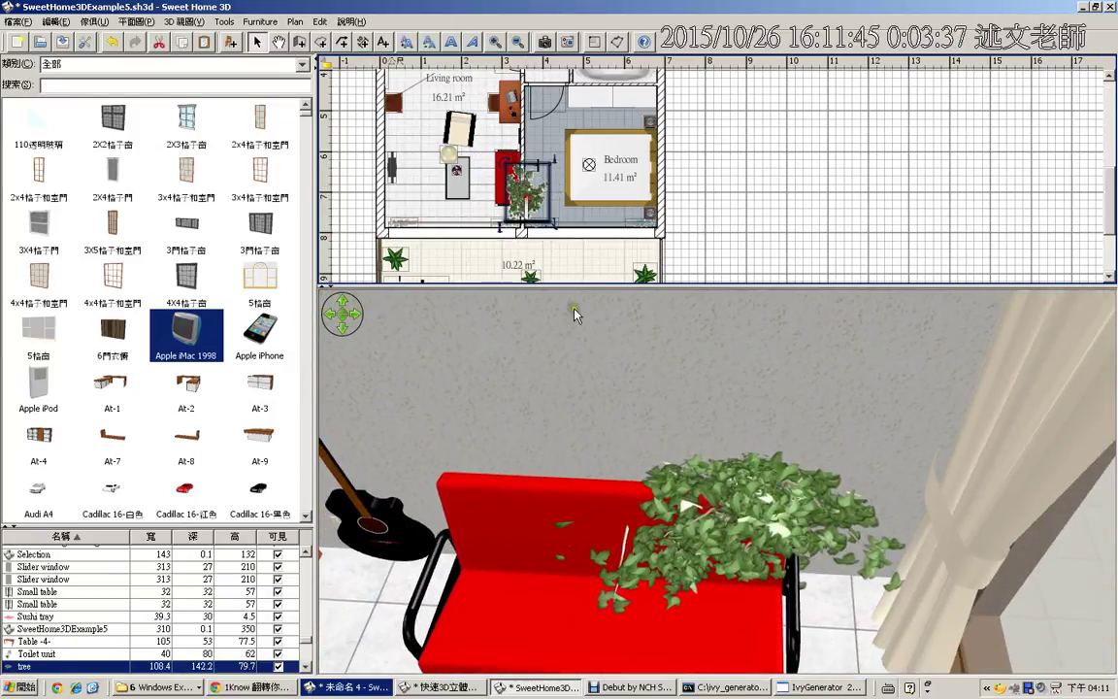
pyautogui.moveTo(731, 557); pyautogui.dragTo(766, 454)
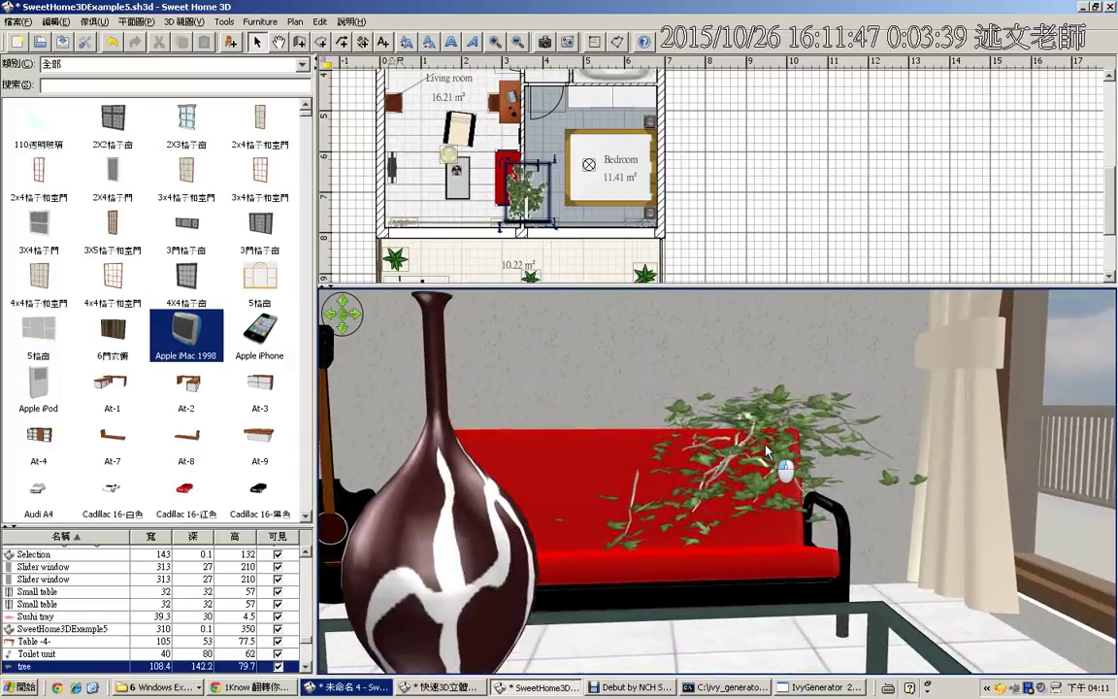